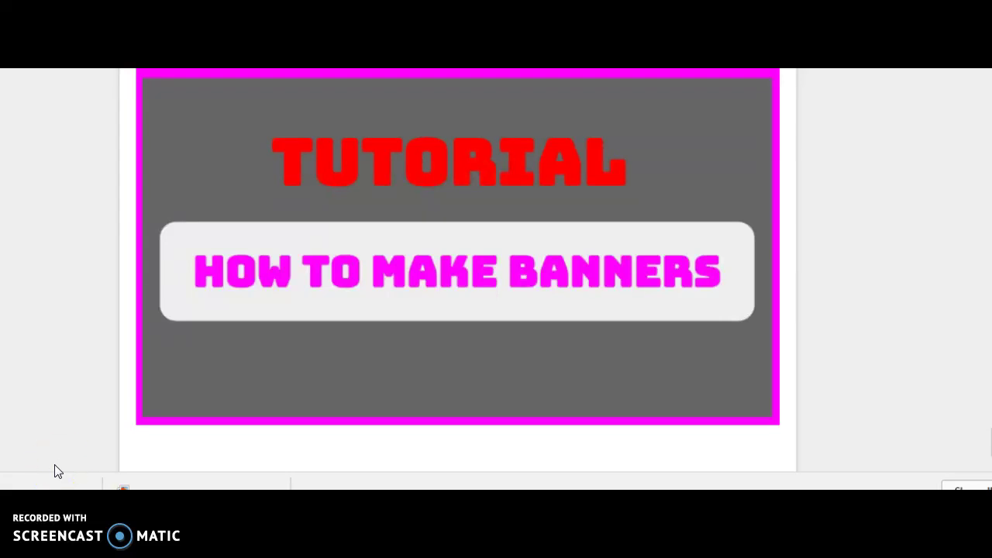
Look over the banner tutorial's title image and the two websites listed below it in the document.
{"action": "left_click", "coordinate": [94, 353]}
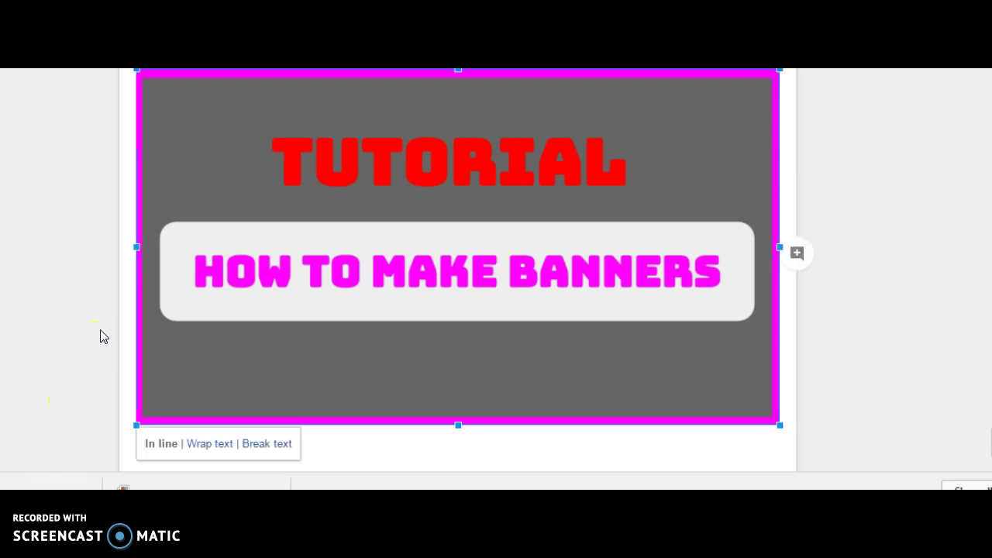
{"action": "scroll", "coordinate": [100, 336], "scroll_direction": "down", "scroll_amount": 3}
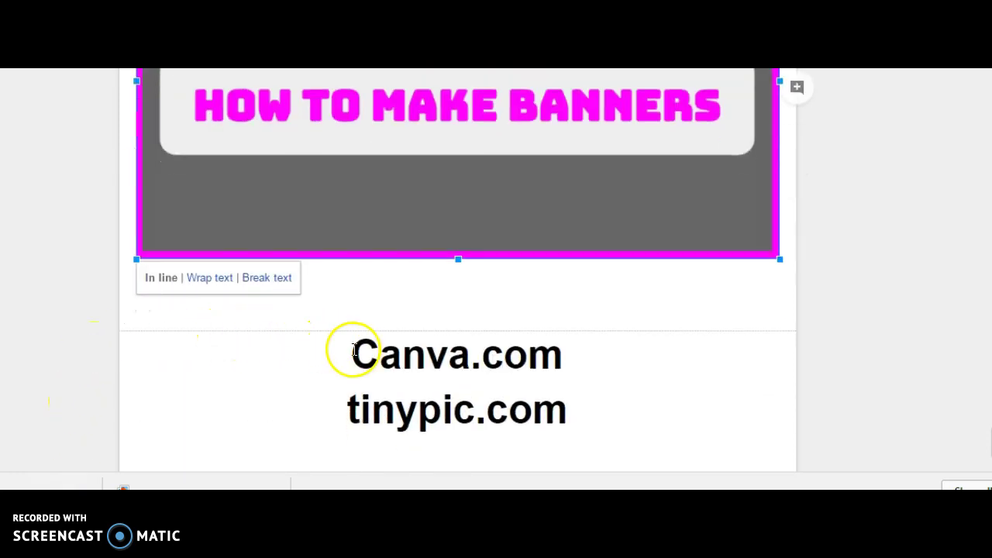
{"action": "left_click", "coordinate": [234, 364]}
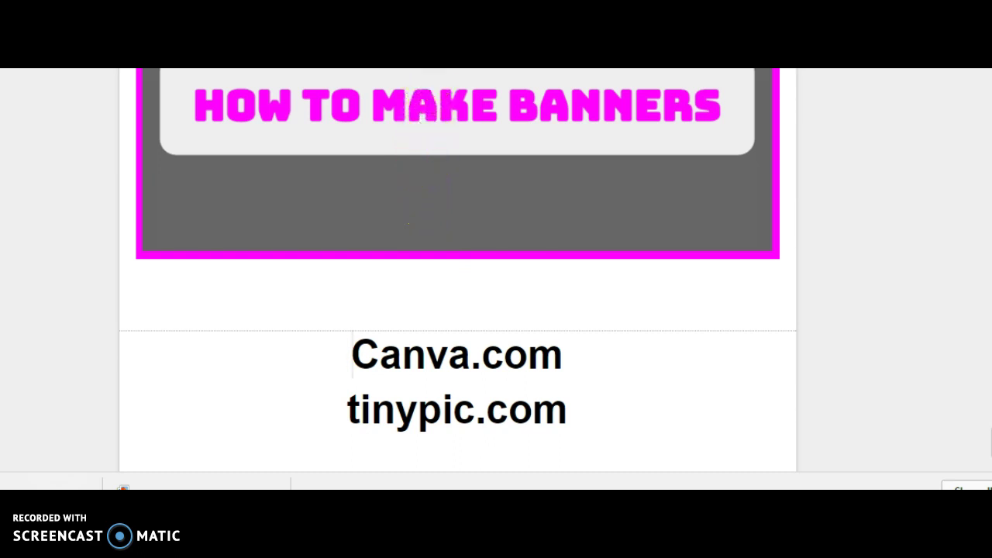
{"action": "scroll", "coordinate": [422, 113], "scroll_direction": "up", "scroll_amount": 2}
{"action": "left_click", "coordinate": [422, 112]}
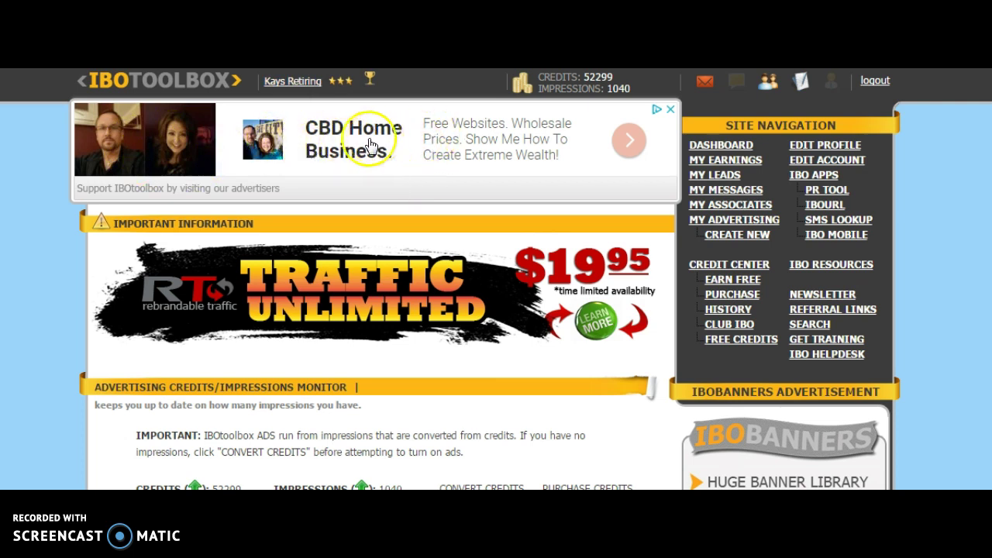
Examine the ad list on the IBOtoolbox advertising page and the member banners shown on the wall page.
{"action": "scroll", "coordinate": [558, 183], "scroll_direction": "down", "scroll_amount": 10}
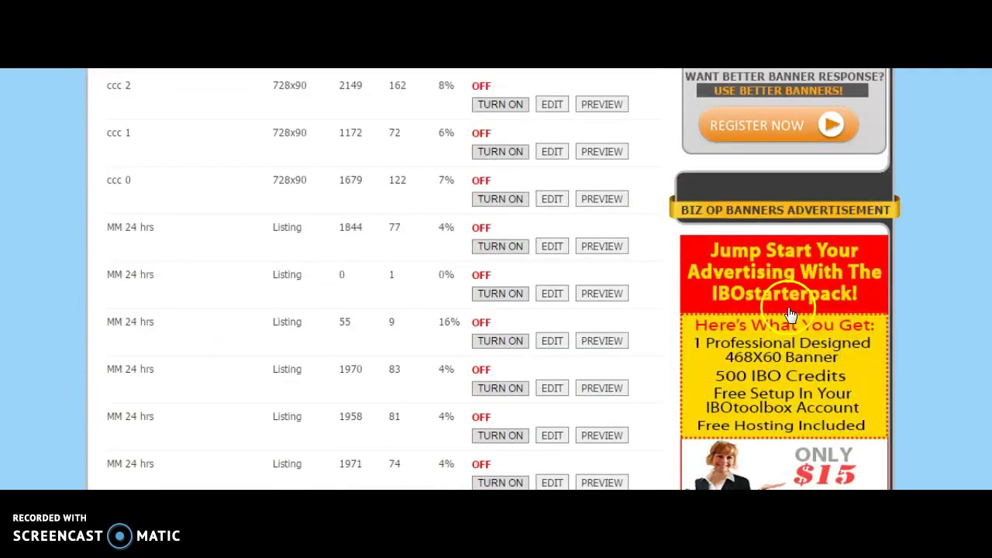
{"action": "scroll", "coordinate": [786, 302], "scroll_direction": "up", "scroll_amount": 4}
{"action": "scroll", "coordinate": [786, 303], "scroll_direction": "up", "scroll_amount": 4}
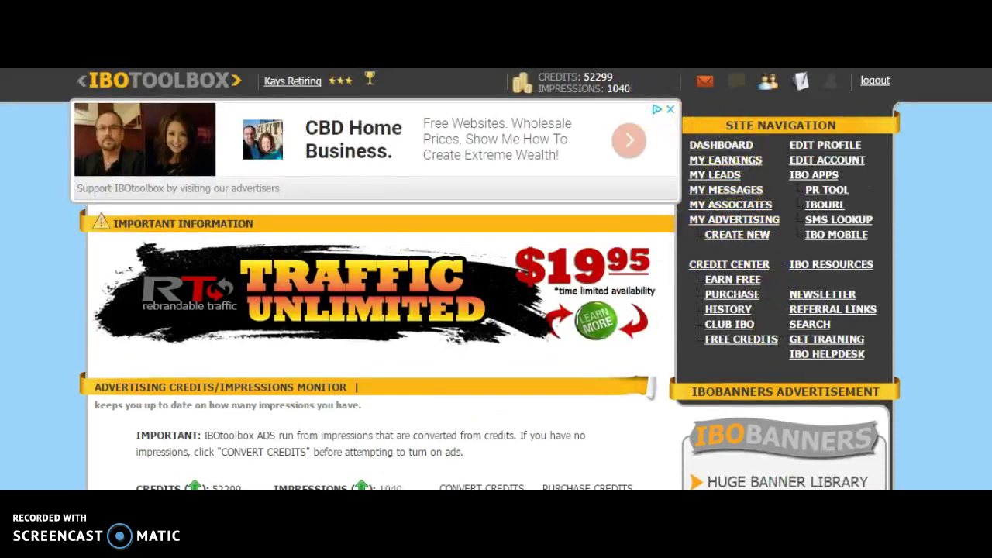
{"action": "scroll", "coordinate": [474, 77], "scroll_direction": "down", "scroll_amount": 2}
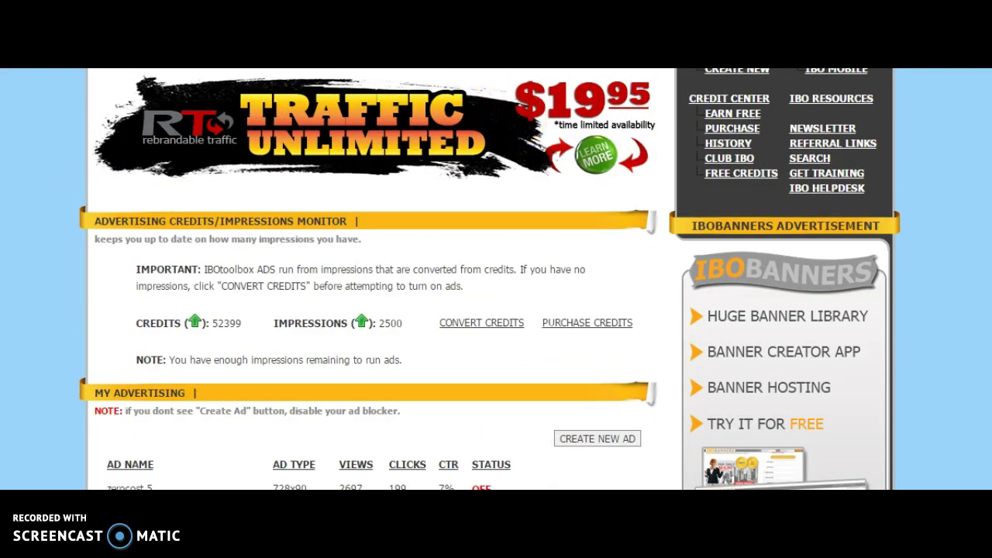
{"action": "scroll", "coordinate": [496, 279], "scroll_direction": "up", "scroll_amount": 2}
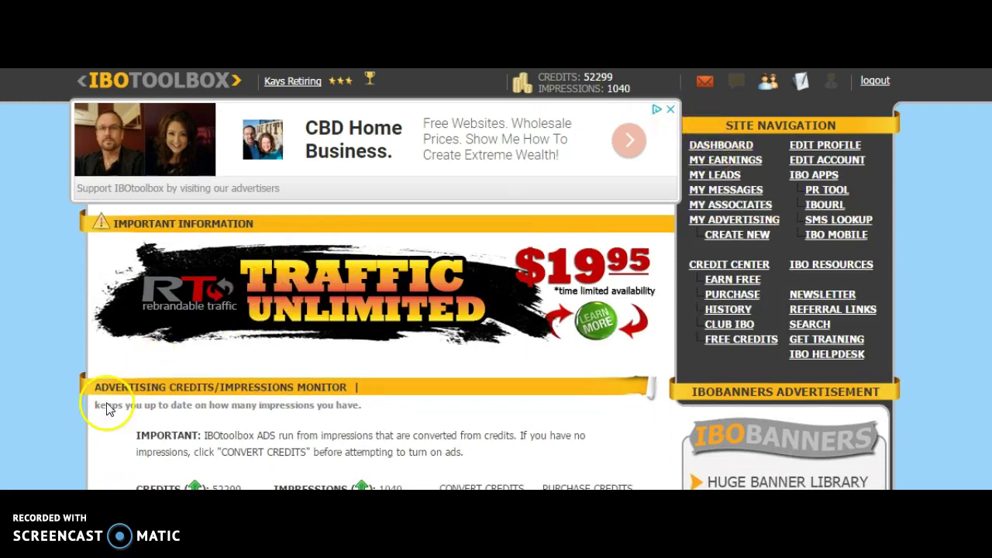
{"action": "scroll", "coordinate": [148, 441], "scroll_direction": "down", "scroll_amount": 10}
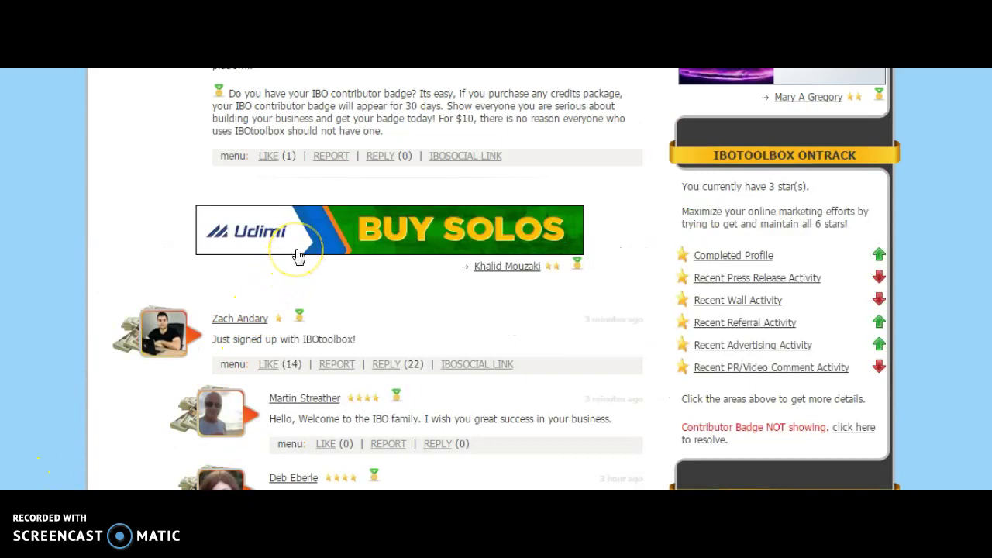
{"action": "scroll", "coordinate": [295, 260], "scroll_direction": "up", "scroll_amount": 1}
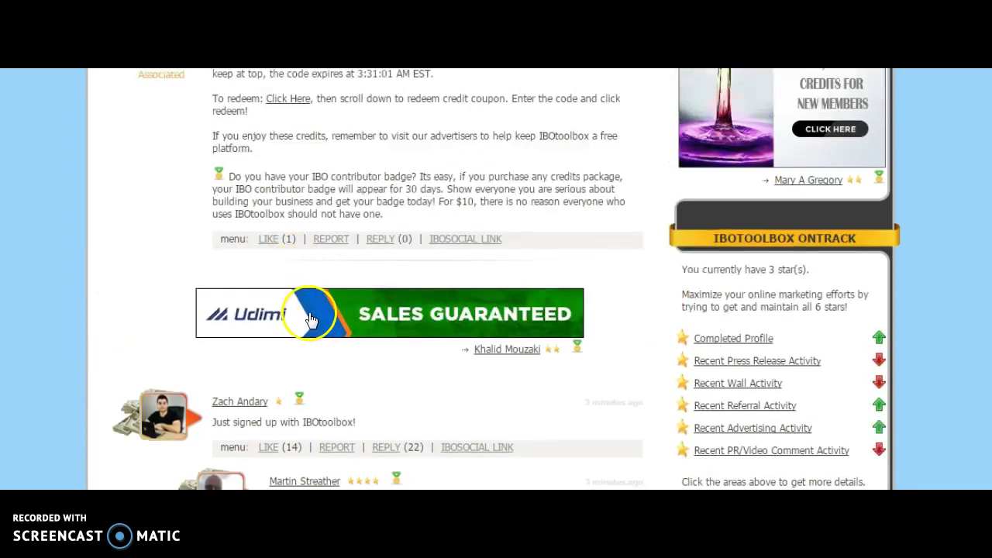
{"action": "scroll", "coordinate": [359, 322], "scroll_direction": "up", "scroll_amount": 2}
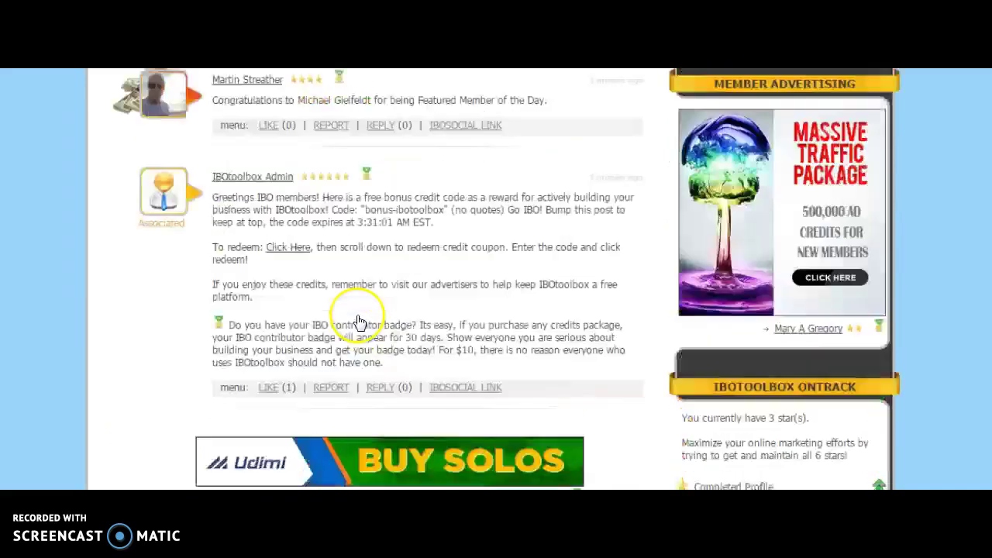
{"action": "scroll", "coordinate": [730, 221], "scroll_direction": "up", "scroll_amount": 2}
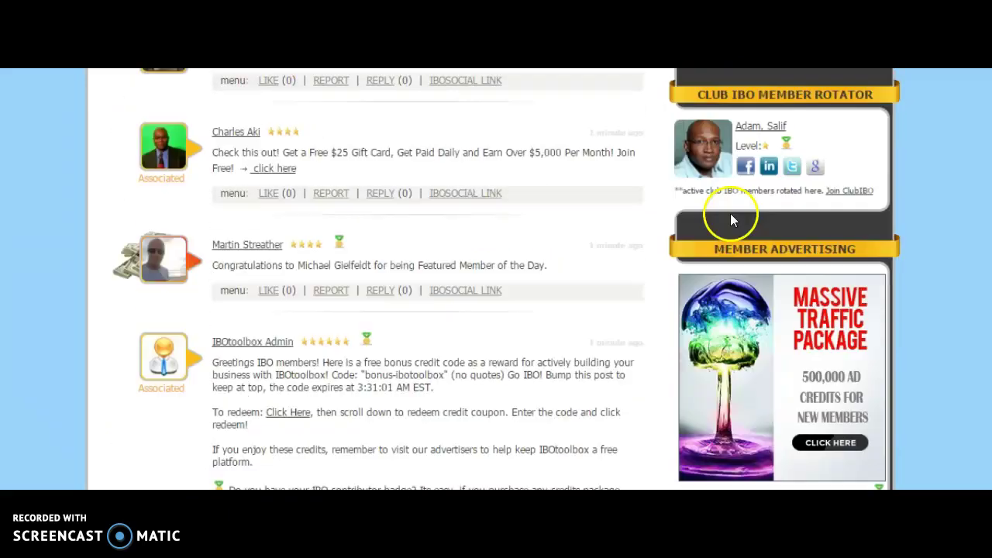
{"action": "scroll", "coordinate": [730, 221], "scroll_direction": "up", "scroll_amount": 5}
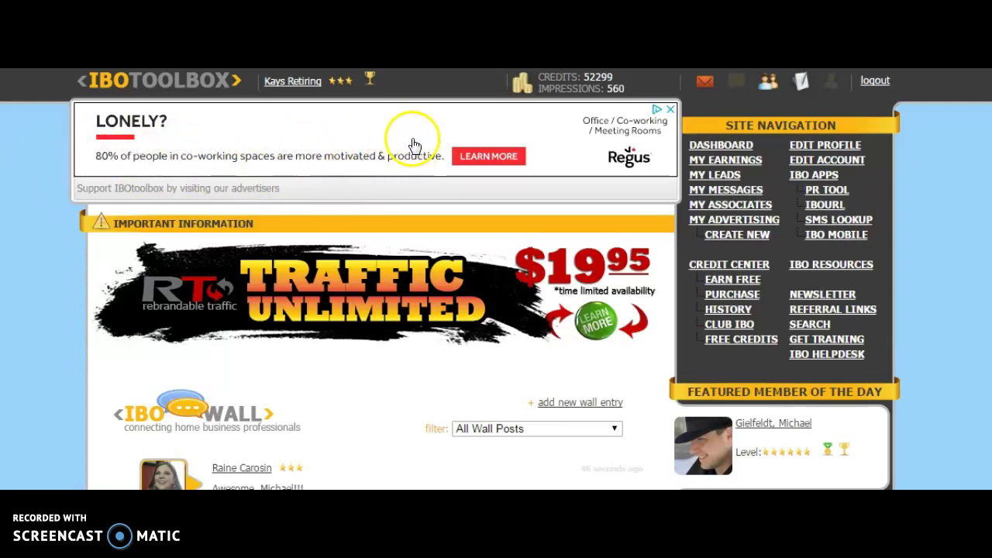
Switch to Canva and create a new design with custom dimensions of 728 × 90 px.
{"action": "left_click", "coordinate": [723, 236]}
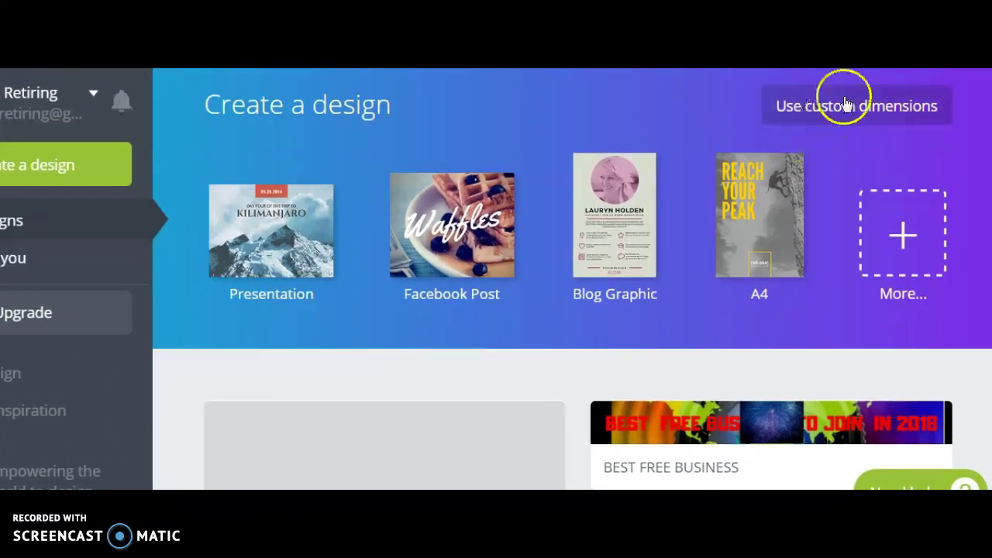
{"action": "left_click", "coordinate": [846, 105]}
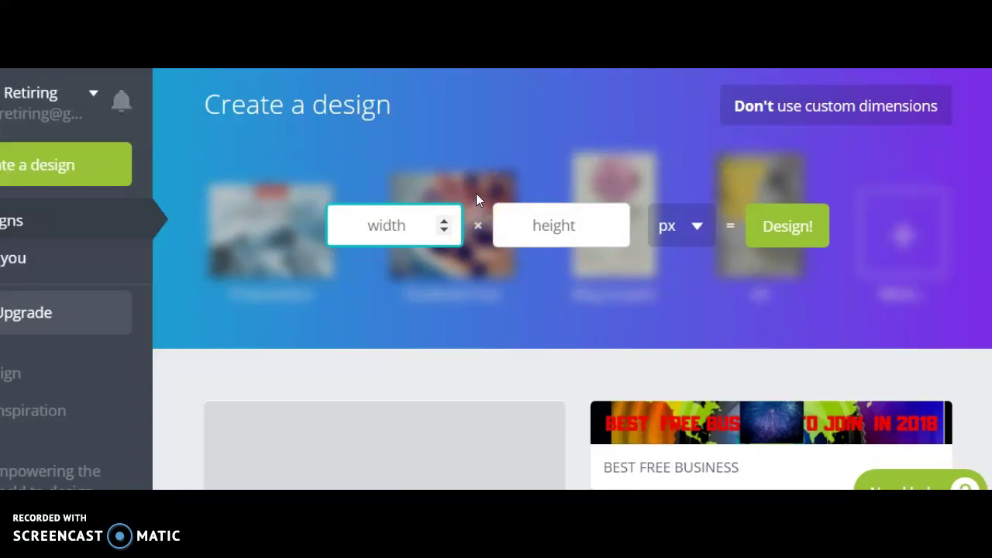
{"action": "type", "text": "728"}
{"action": "left_click", "coordinate": [518, 214]}
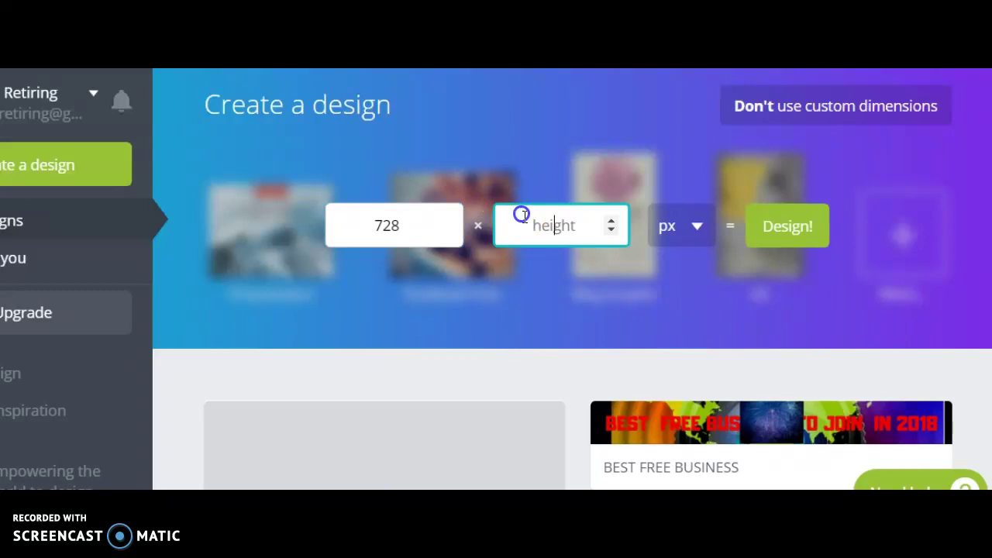
{"action": "type", "text": "90"}
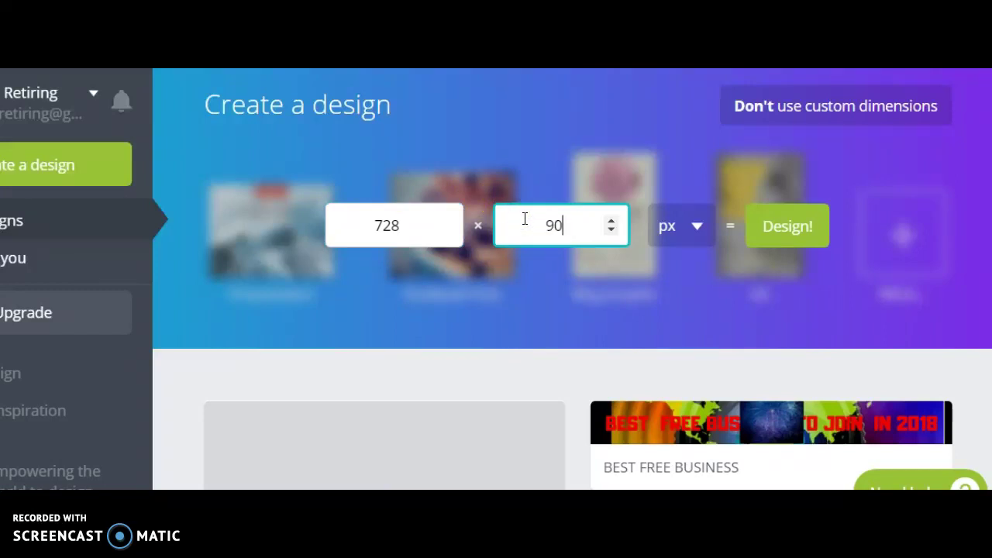
{"action": "left_click", "coordinate": [778, 227]}
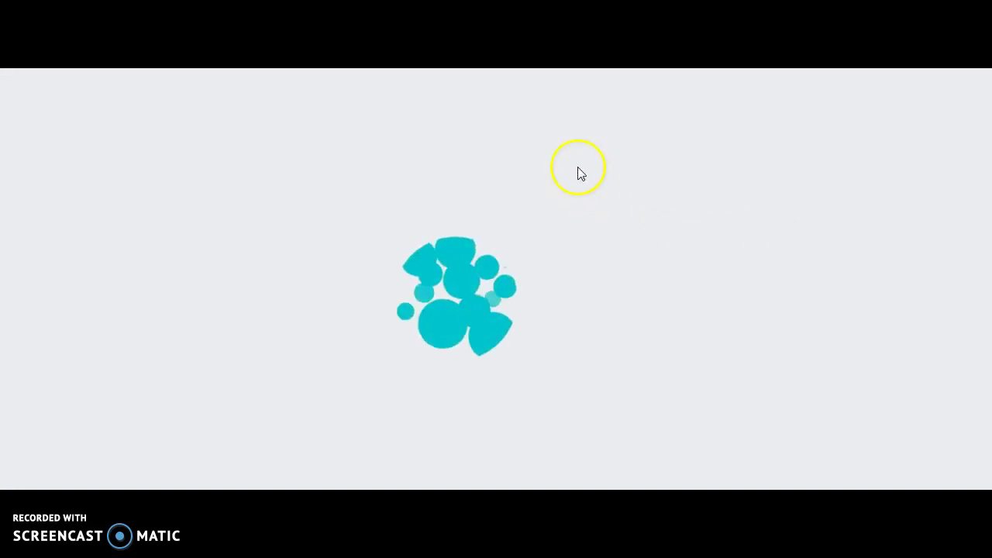
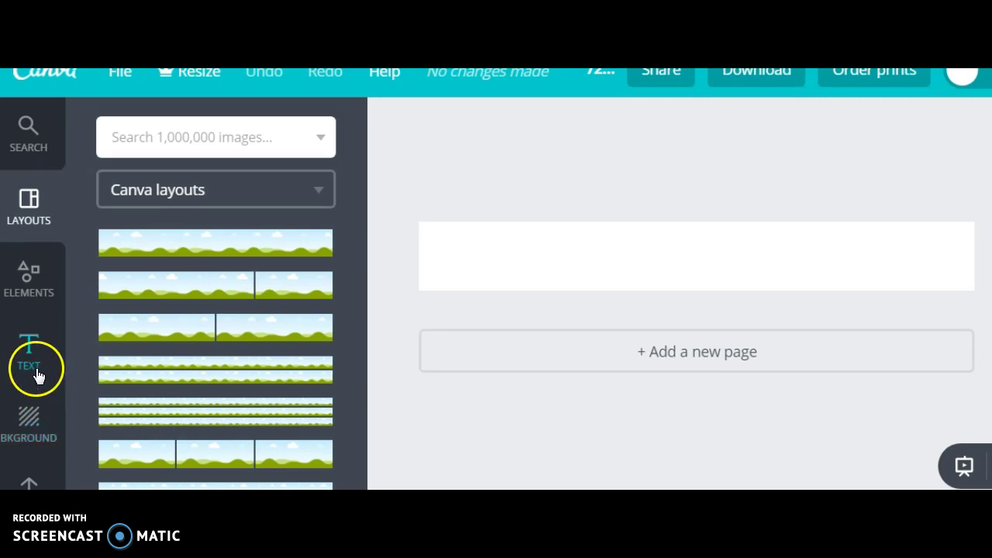
Fill the blank banner's background with black (#000000) and add a heading text element.
{"action": "left_click", "coordinate": [29, 420]}
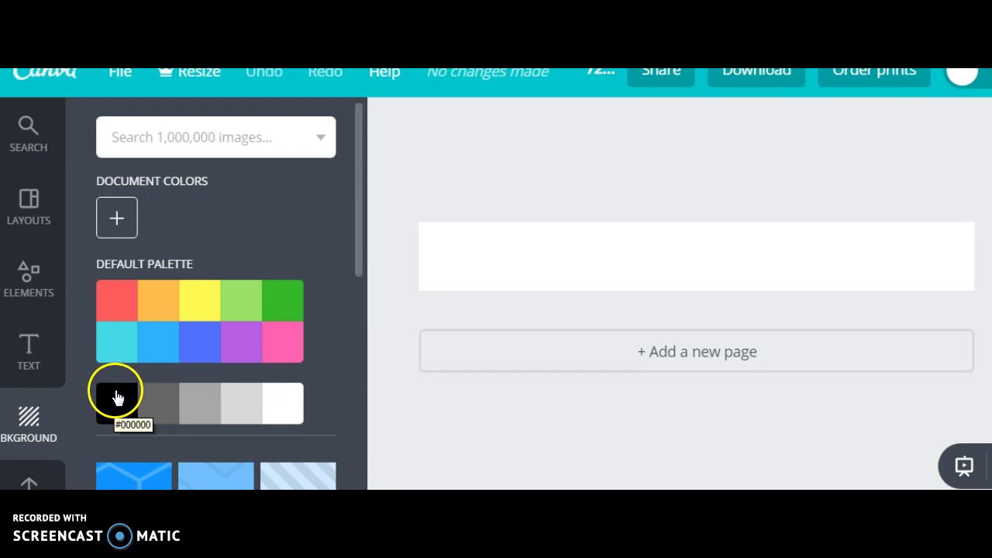
{"action": "left_click", "coordinate": [116, 396]}
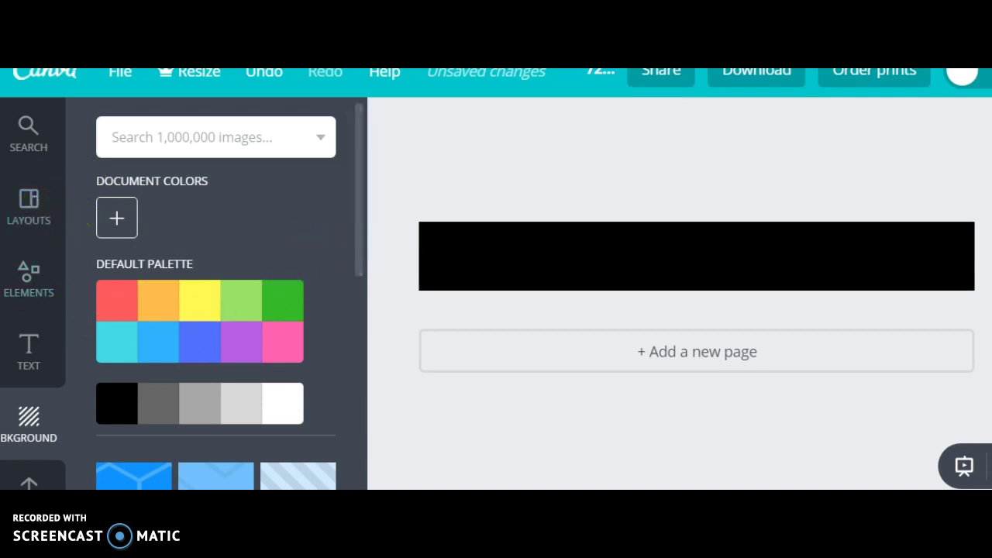
{"action": "left_click", "coordinate": [31, 349]}
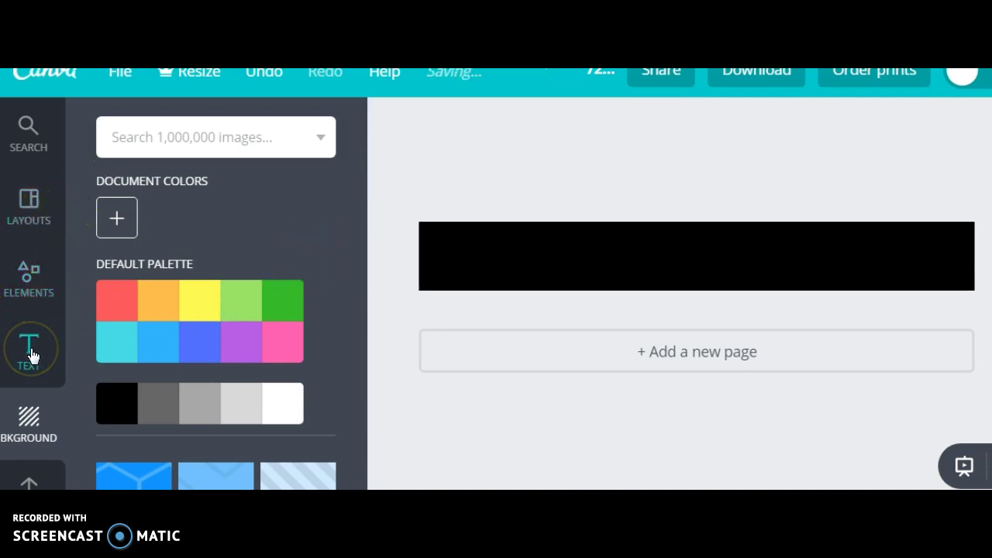
{"action": "left_click", "coordinate": [221, 236]}
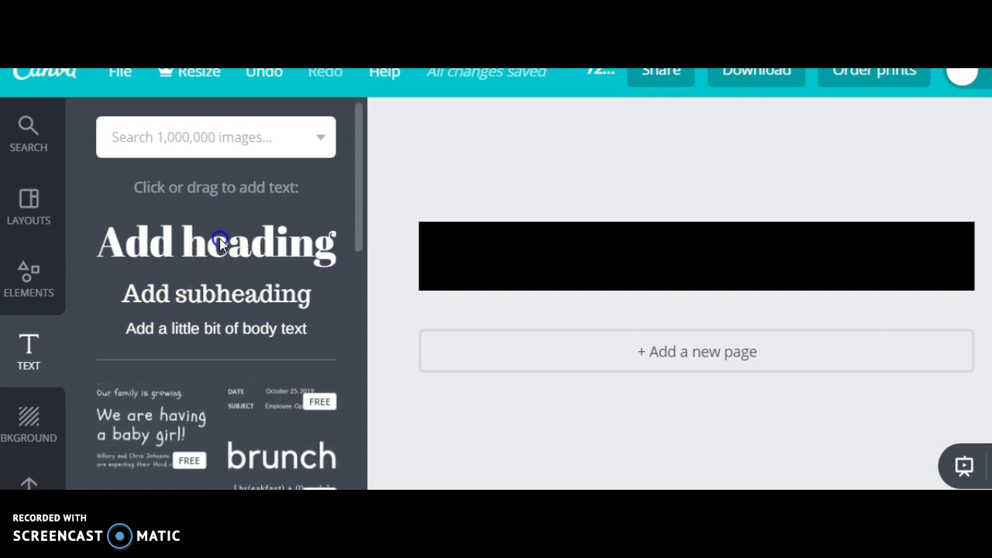
Move the heading up inside the black banner and stretch its text box toward the banner's left edge.
{"action": "left_click", "coordinate": [605, 268]}
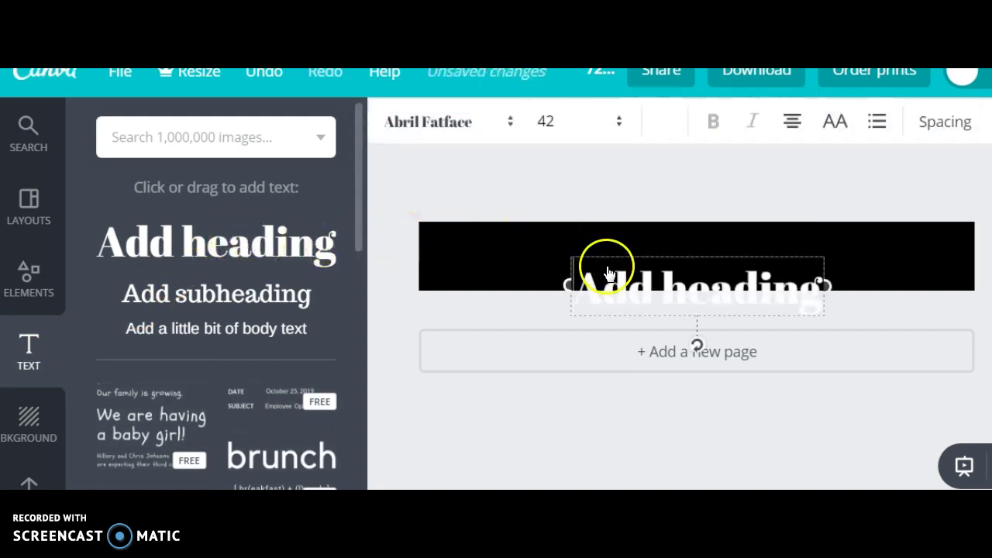
{"action": "left_click", "coordinate": [607, 266]}
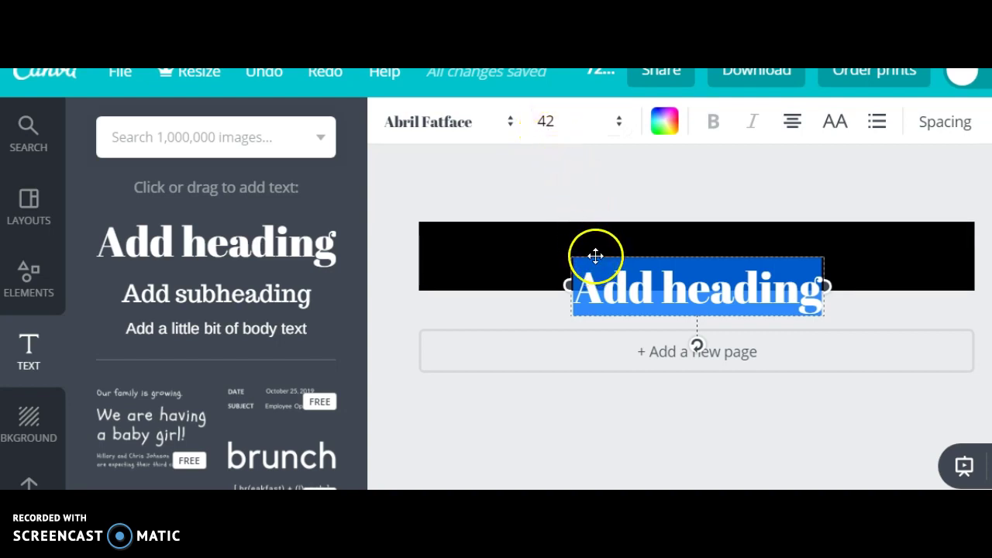
{"action": "left_click_drag", "start_coordinate": [595, 252], "coordinate": [437, 255]}
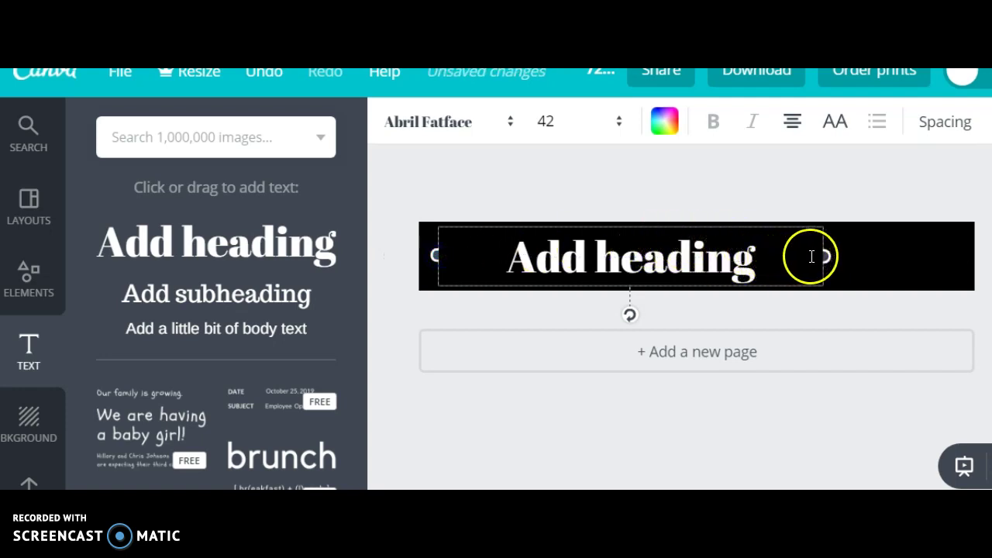
{"action": "mouse_move", "coordinate": [825, 255]}
{"action": "left_mouse_down"}
{"action": "mouse_move", "coordinate": [849, 254]}
{"action": "mouse_move", "coordinate": [820, 255]}
{"action": "left_mouse_up"}
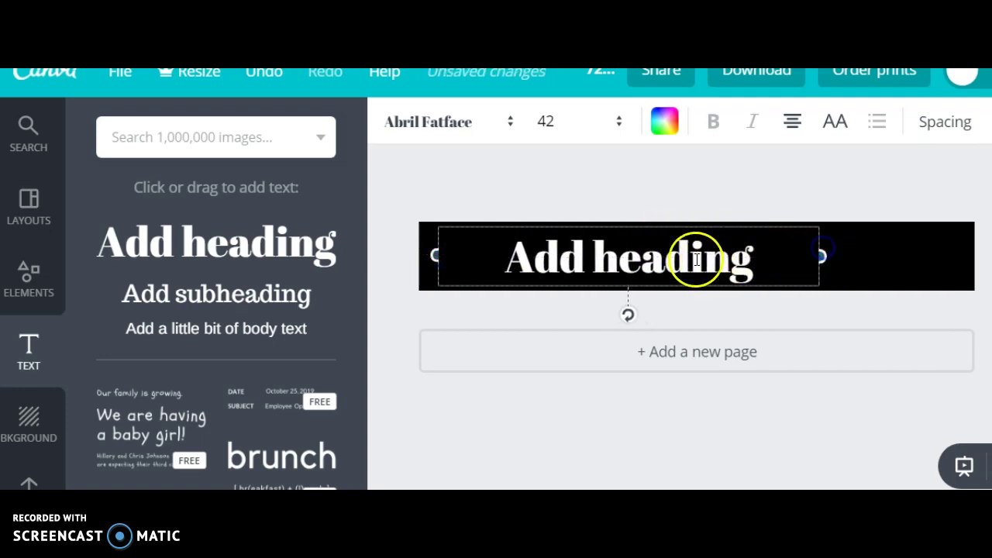
Replace the heading text with "BEST BUSINESS IN 2018" and widen its text box so the text fits on one line.
{"action": "triple_click", "coordinate": [509, 256]}
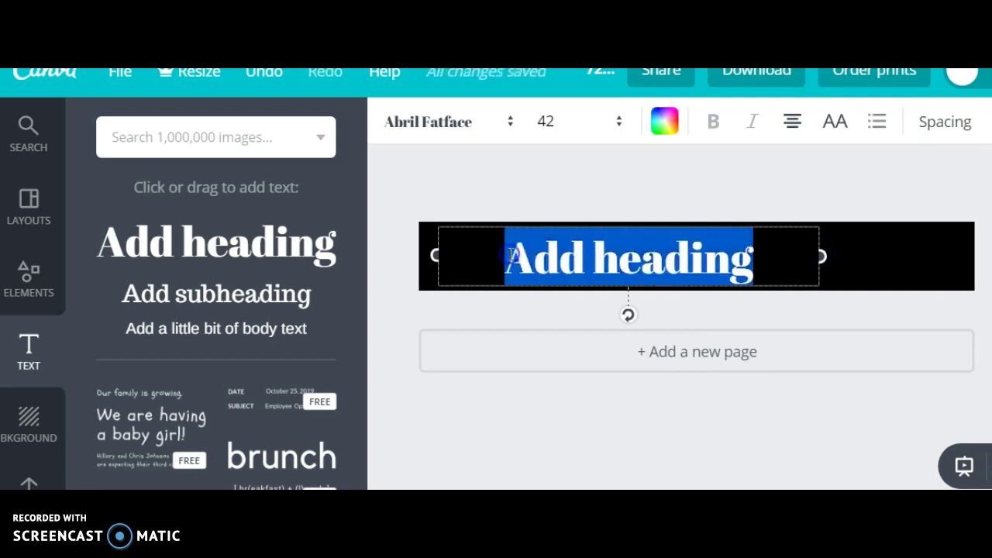
{"action": "key", "text": "BackSpace"}
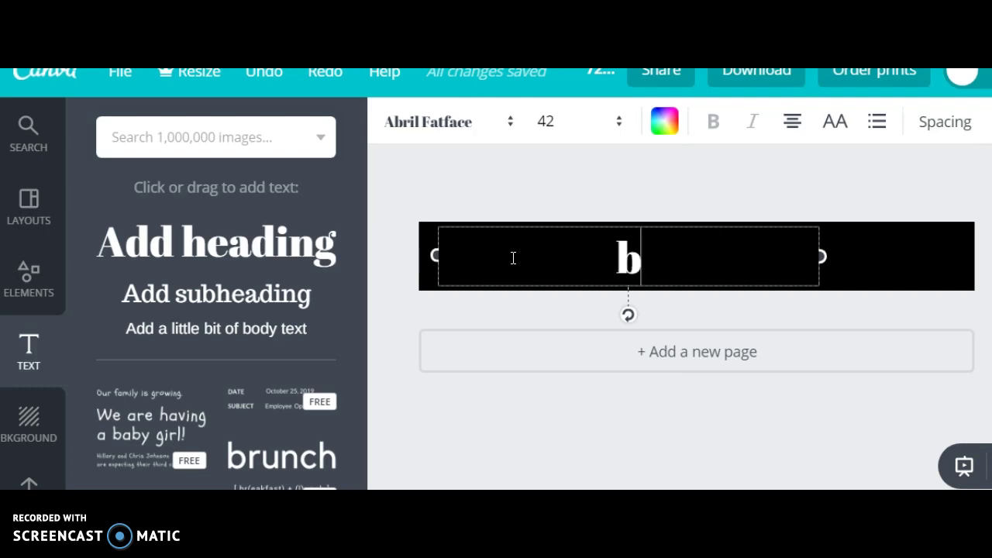
{"action": "type", "text": "BEST B"}
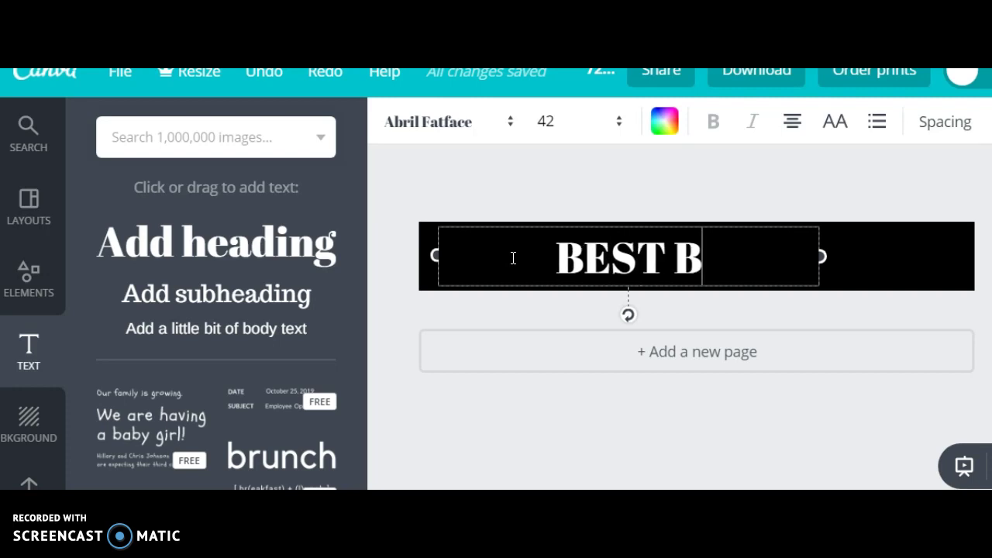
{"action": "type", "text": "USINESS"}
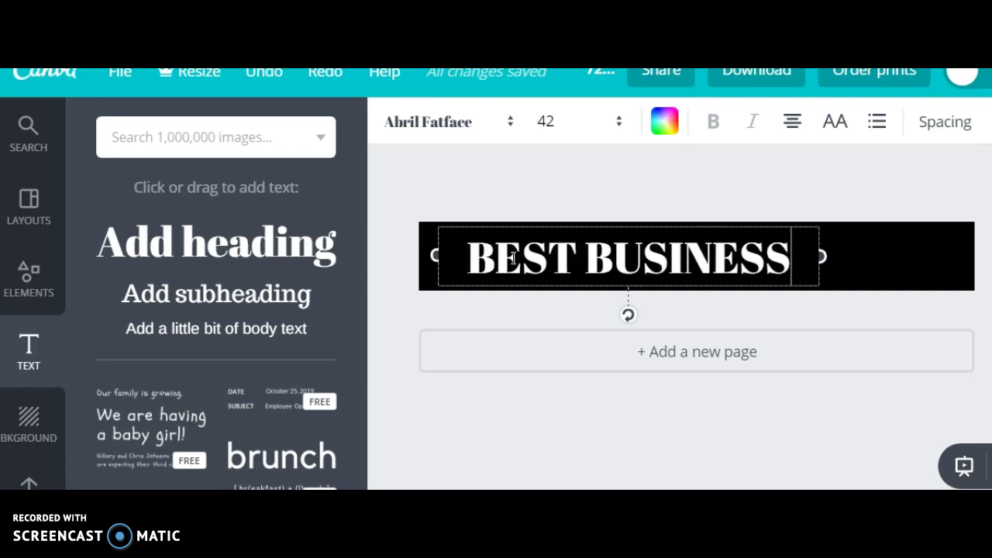
{"action": "type", "text": " IN 2018"}
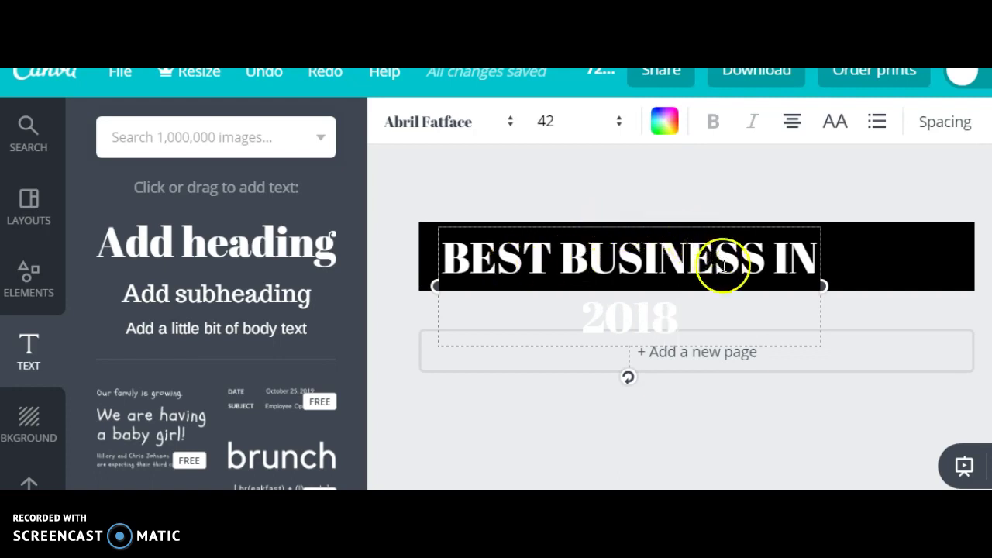
{"action": "left_click_drag", "start_coordinate": [822, 284], "coordinate": [942, 269]}
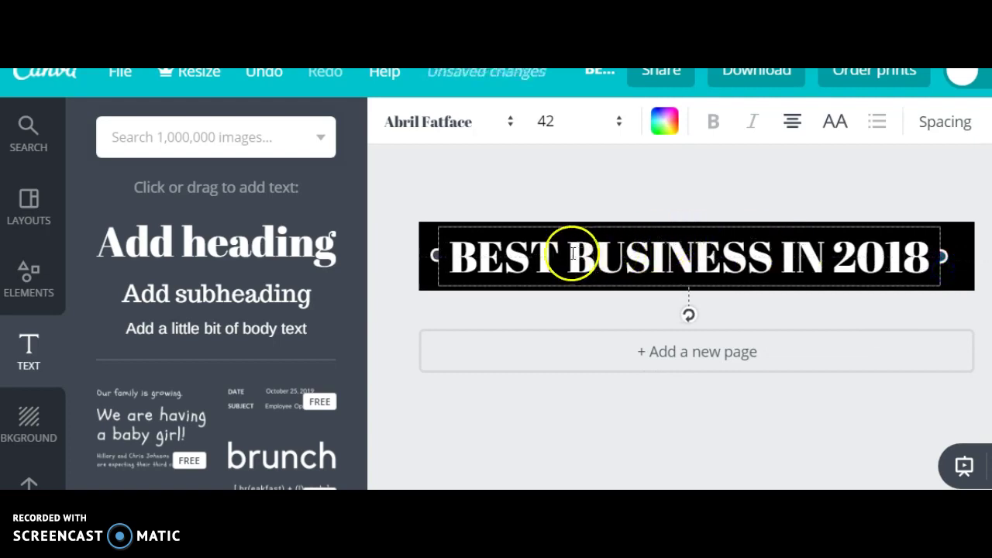
Change the font of the whole "BEST BUSINESS IN 2018" heading to Adumu Regular.
{"action": "left_click", "coordinate": [463, 253]}
{"action": "left_click_drag", "start_coordinate": [457, 253], "coordinate": [923, 255]}
{"action": "left_click", "coordinate": [511, 124]}
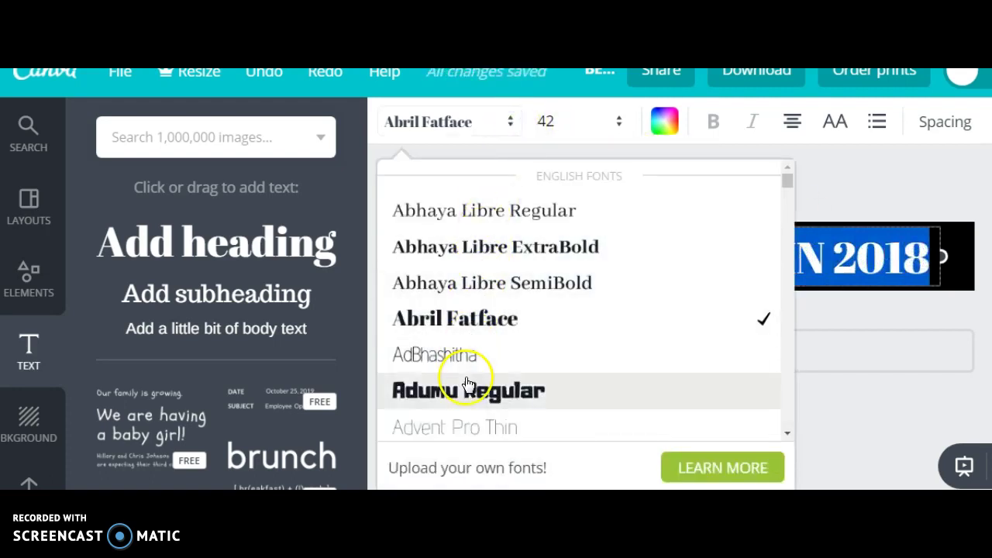
{"action": "left_click", "coordinate": [472, 389]}
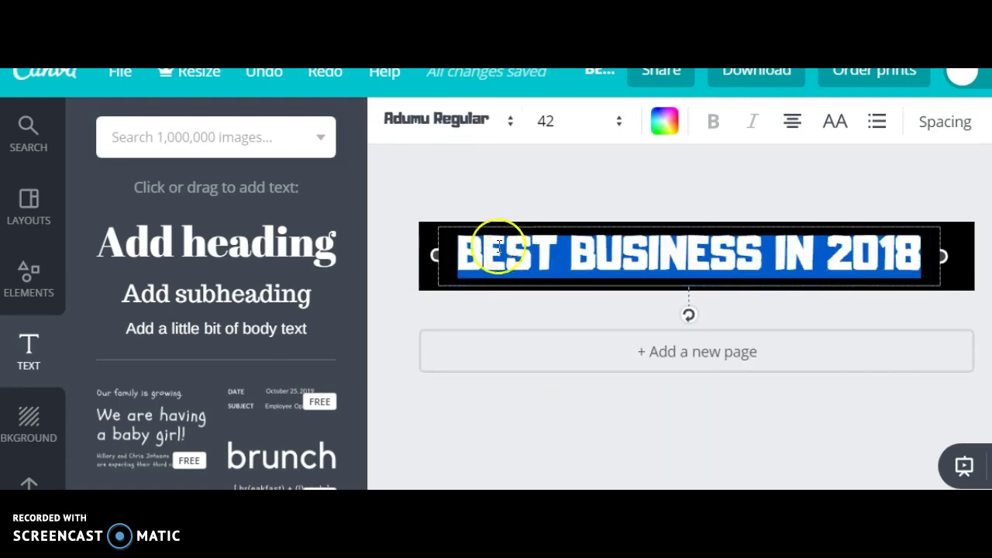
Search the image library for "MONEY" and place the free yellow dollar sign at the banner's left end, before the heading.
{"action": "left_click", "coordinate": [440, 266]}
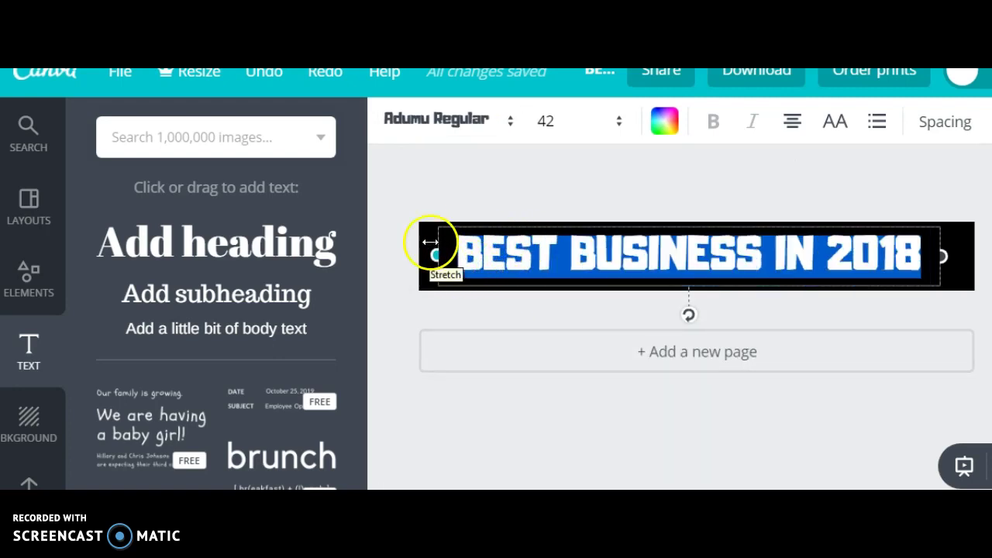
{"action": "left_click", "coordinate": [454, 203]}
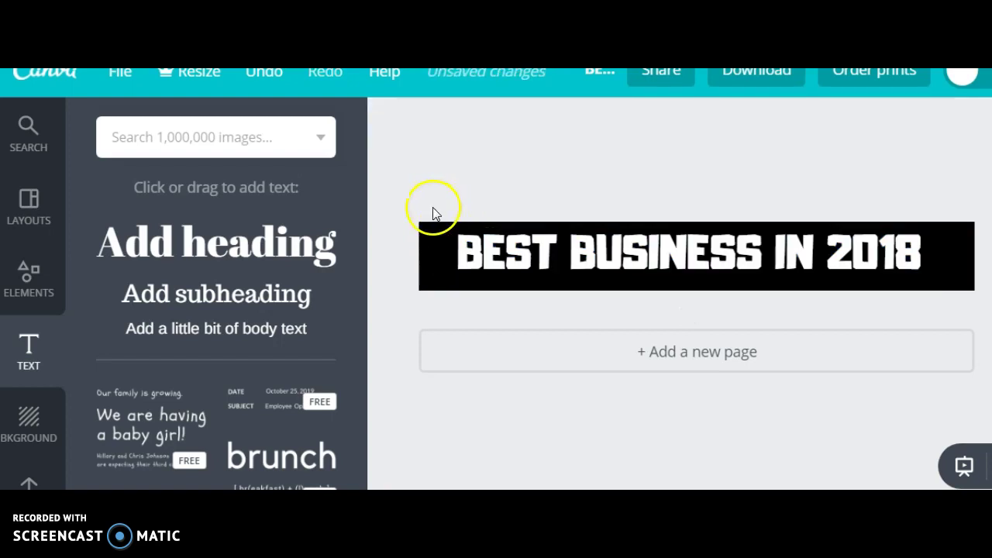
{"action": "left_click", "coordinate": [124, 142]}
{"action": "type", "text": "Mo"}
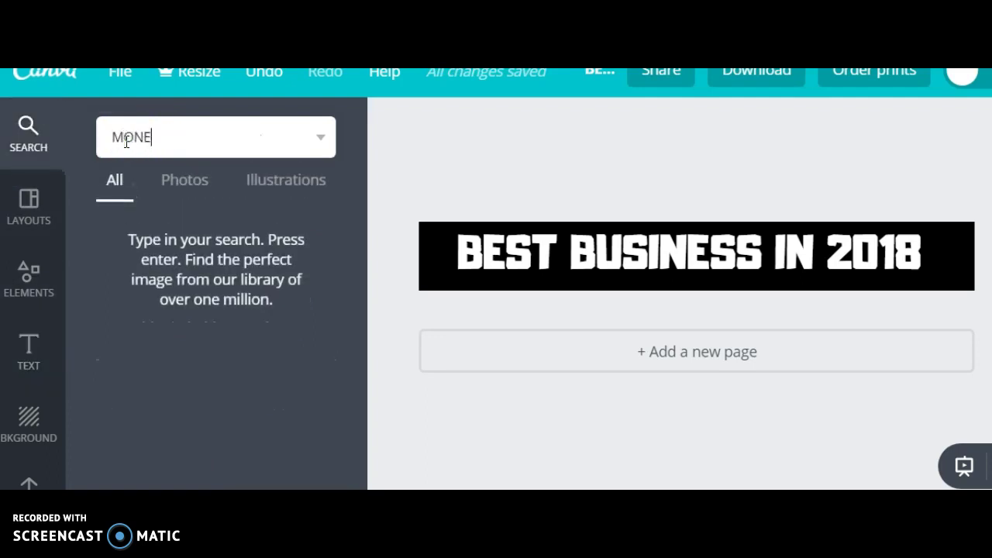
{"action": "type", "text": "NEY"}
{"action": "key", "text": "Return"}
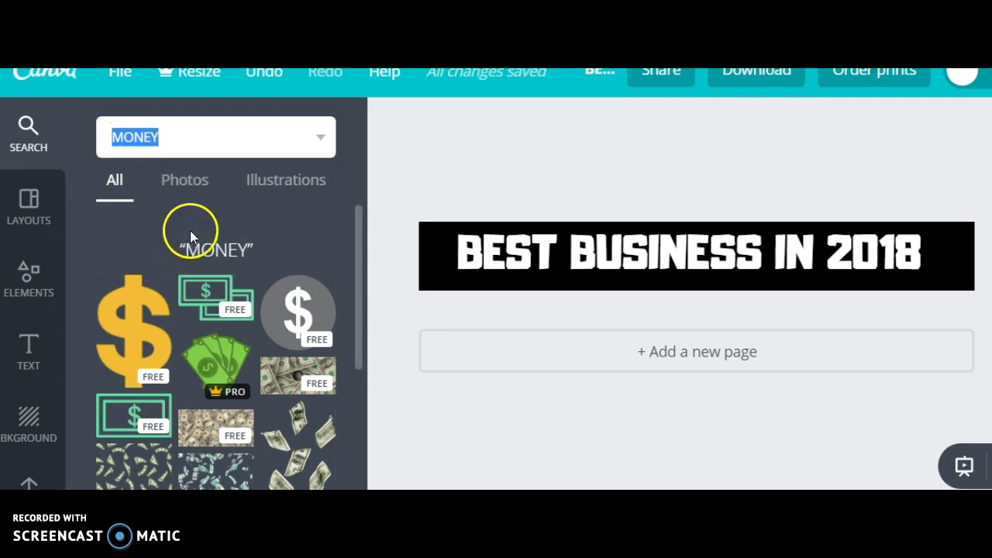
{"action": "scroll", "coordinate": [210, 226], "scroll_direction": "down", "scroll_amount": 4}
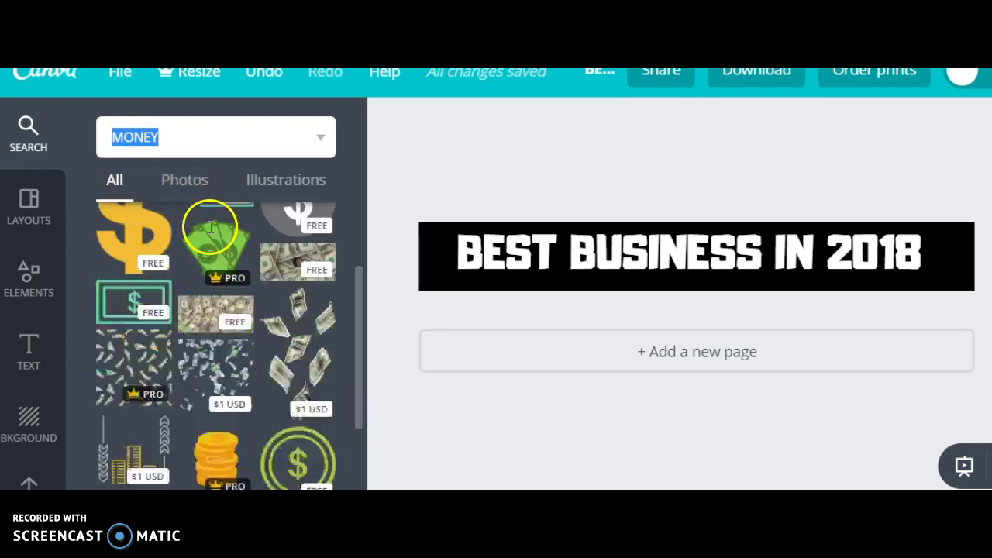
{"action": "scroll", "coordinate": [209, 333], "scroll_direction": "down", "scroll_amount": 5}
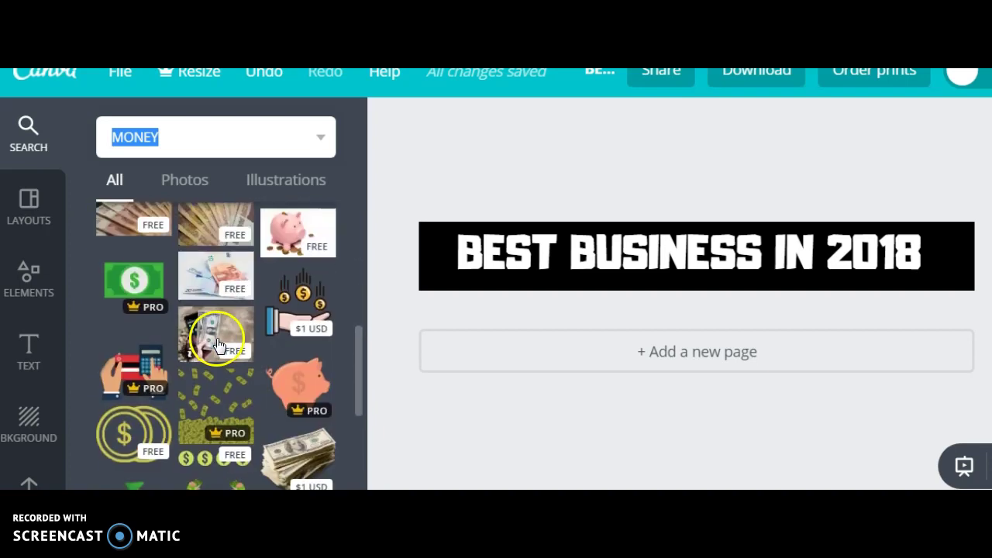
{"action": "scroll", "coordinate": [217, 341], "scroll_direction": "up", "scroll_amount": 10}
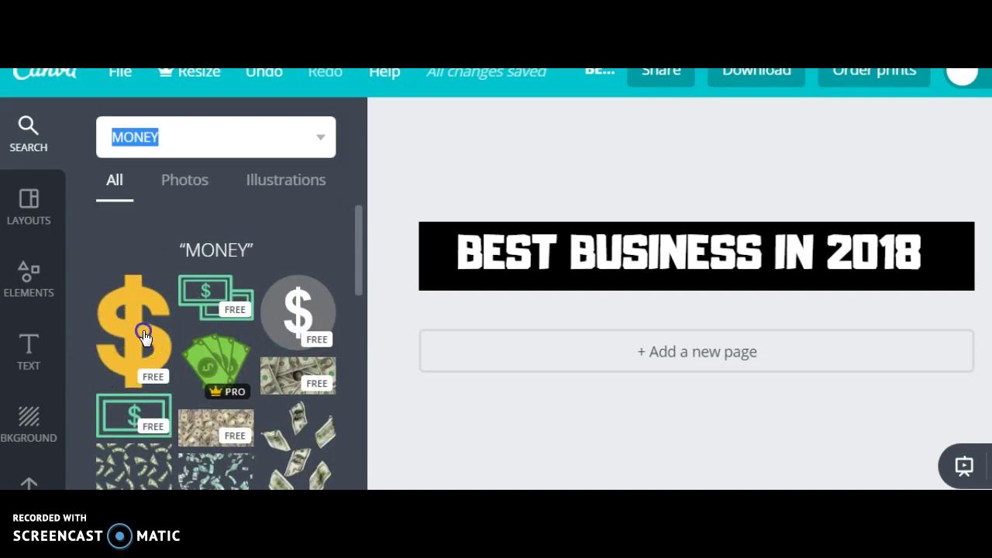
{"action": "left_click_drag", "start_coordinate": [145, 334], "coordinate": [442, 262]}
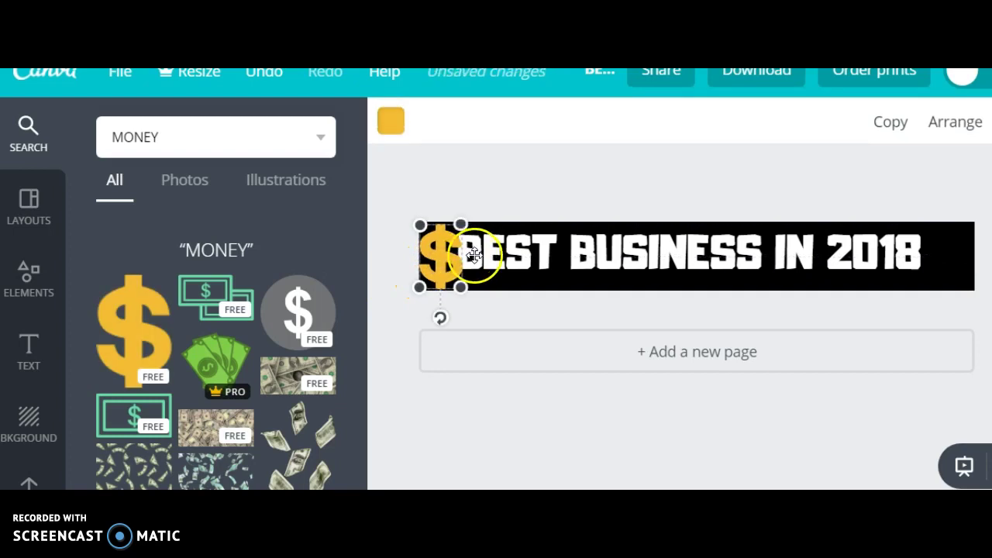
Move the "BEST BUSINESS IN 2018" heading slightly right so it clears the dollar sign.
{"action": "left_click", "coordinate": [473, 258]}
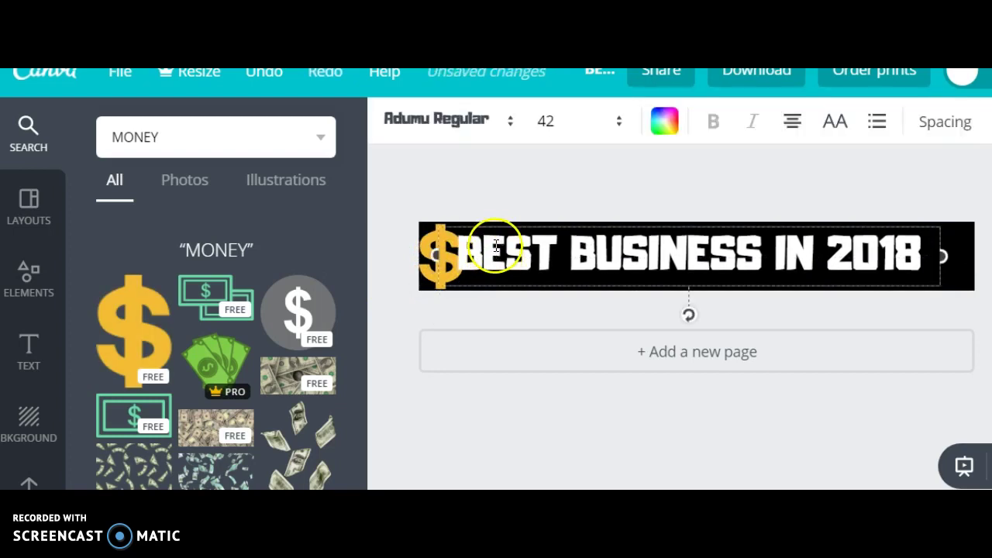
{"action": "left_click_drag", "start_coordinate": [526, 224], "coordinate": [541, 229]}
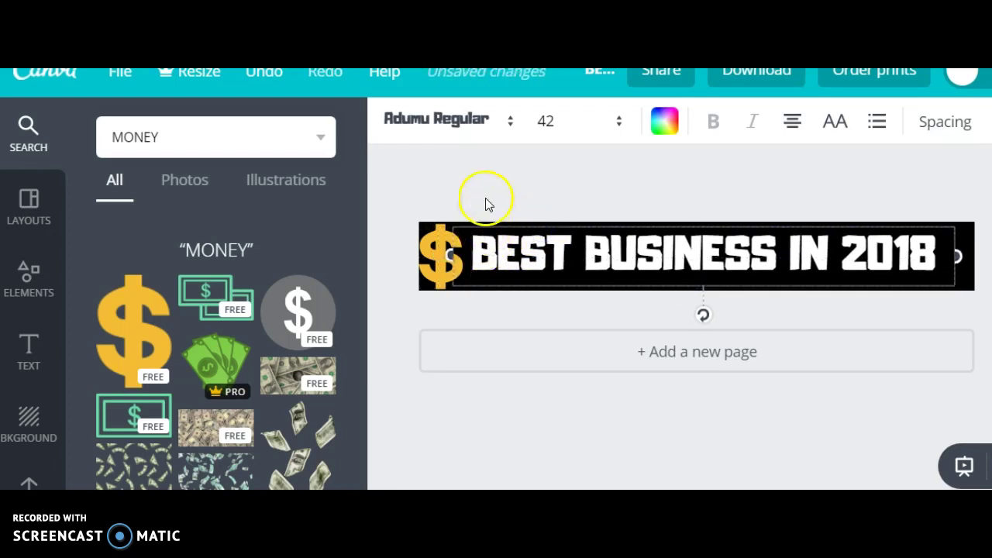
{"action": "left_click", "coordinate": [396, 246]}
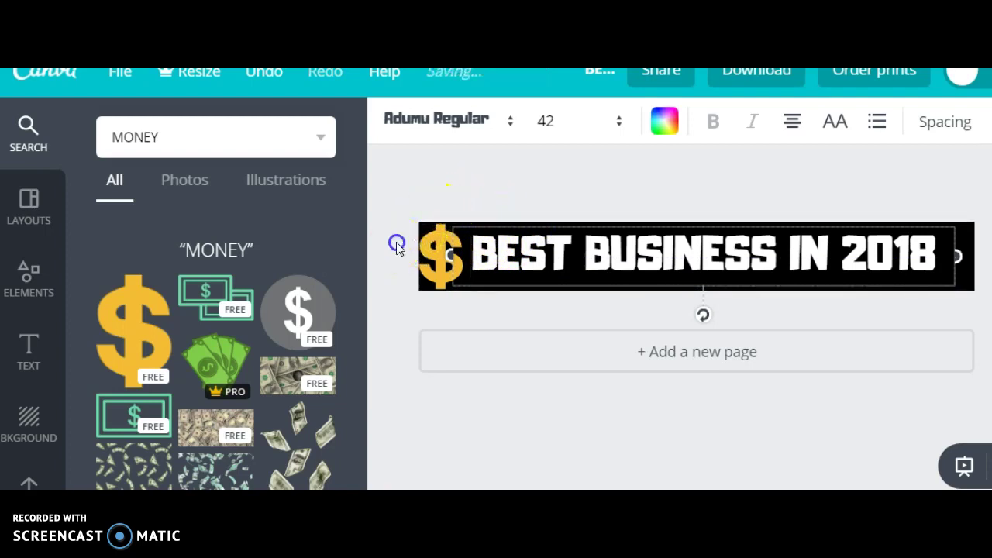
Try a custom blue-violet color on the whole "BEST BUSINESS IN 2018" heading and undo the color change.
{"action": "double_click", "coordinate": [485, 252]}
{"action": "left_click", "coordinate": [532, 256]}
{"action": "left_click", "coordinate": [482, 255]}
{"action": "left_click_drag", "start_coordinate": [478, 256], "coordinate": [940, 255]}
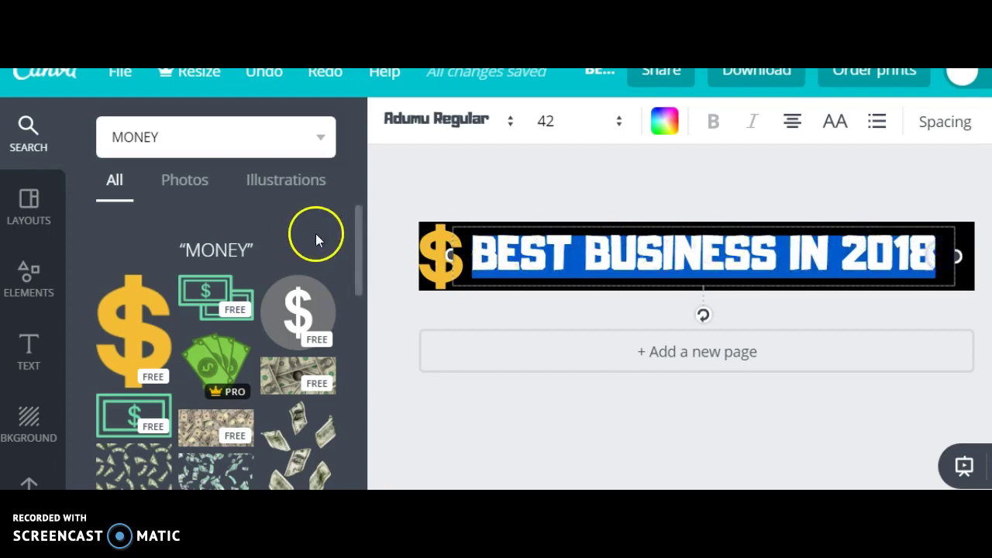
{"action": "left_click", "coordinate": [661, 124]}
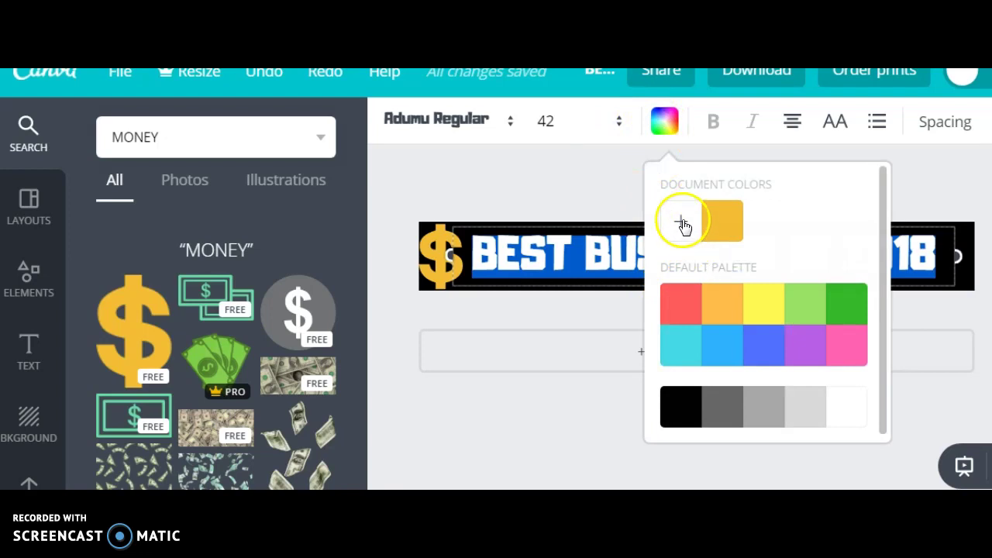
{"action": "left_click", "coordinate": [682, 224]}
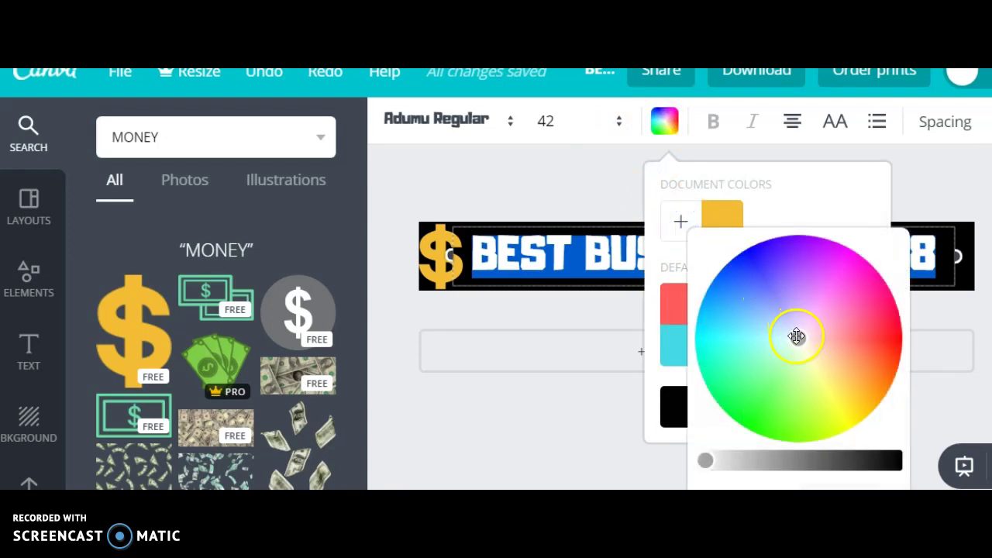
{"action": "left_click_drag", "start_coordinate": [798, 338], "coordinate": [771, 275]}
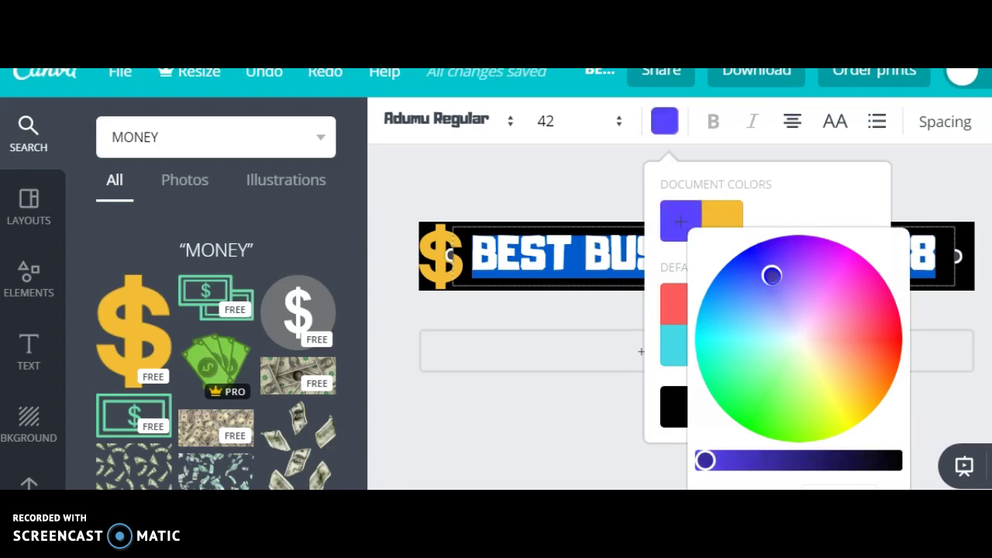
{"action": "left_click", "coordinate": [612, 171]}
{"action": "left_click", "coordinate": [603, 318]}
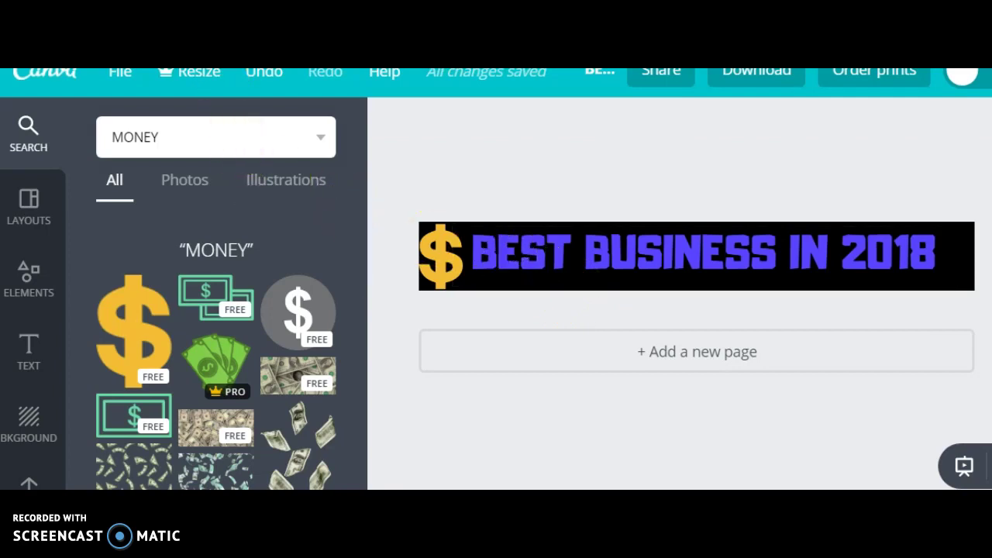
{"action": "left_click", "coordinate": [260, 87]}
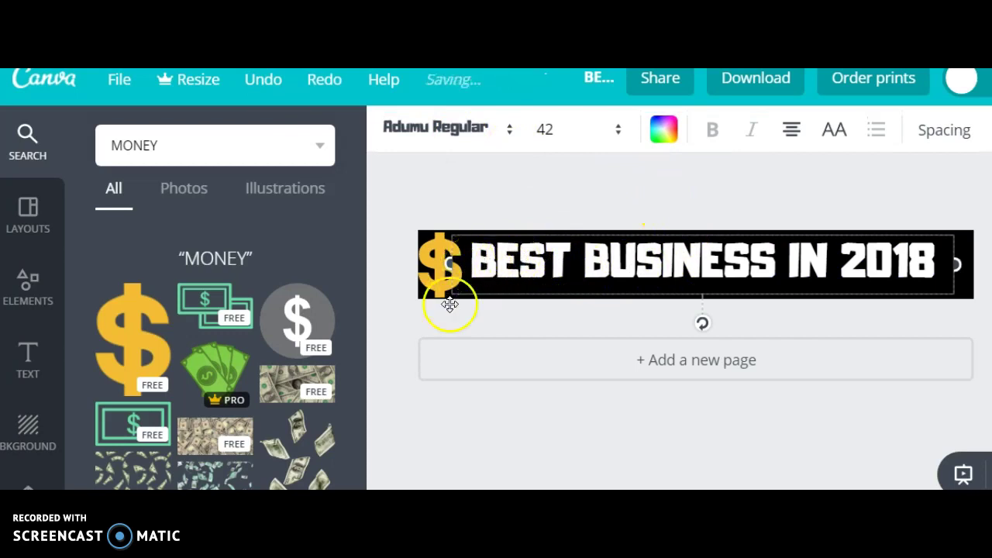
Add the free photo of scattered dollar bills to the banner and send it back behind the heading text.
{"action": "left_click", "coordinate": [326, 381]}
{"action": "left_click_drag", "start_coordinate": [326, 381], "coordinate": [597, 261]}
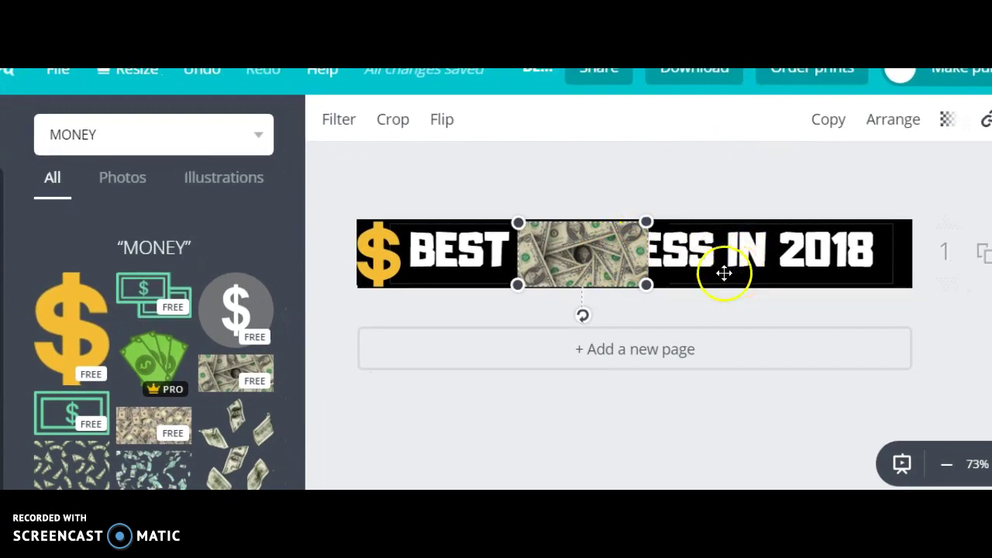
{"action": "left_click", "coordinate": [845, 122]}
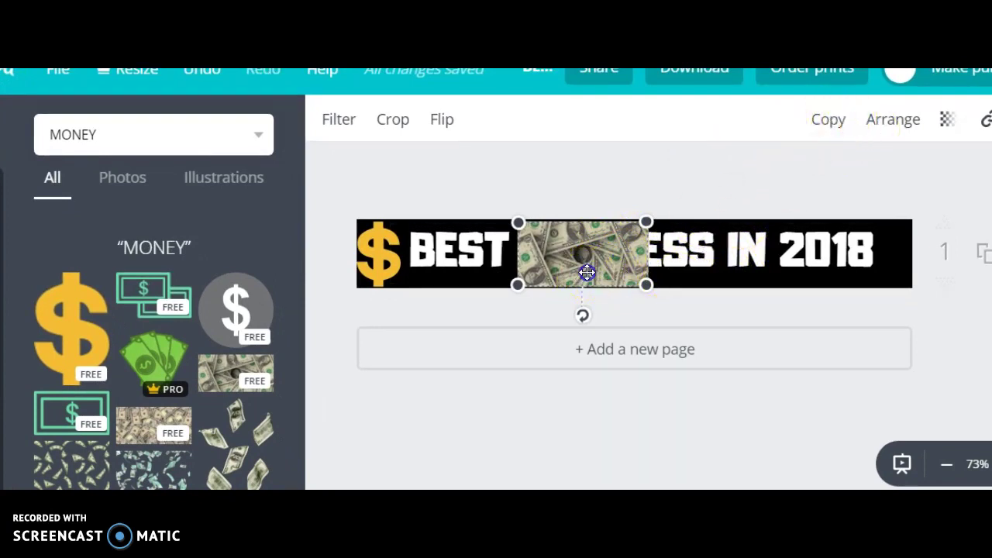
{"action": "left_click", "coordinate": [896, 121]}
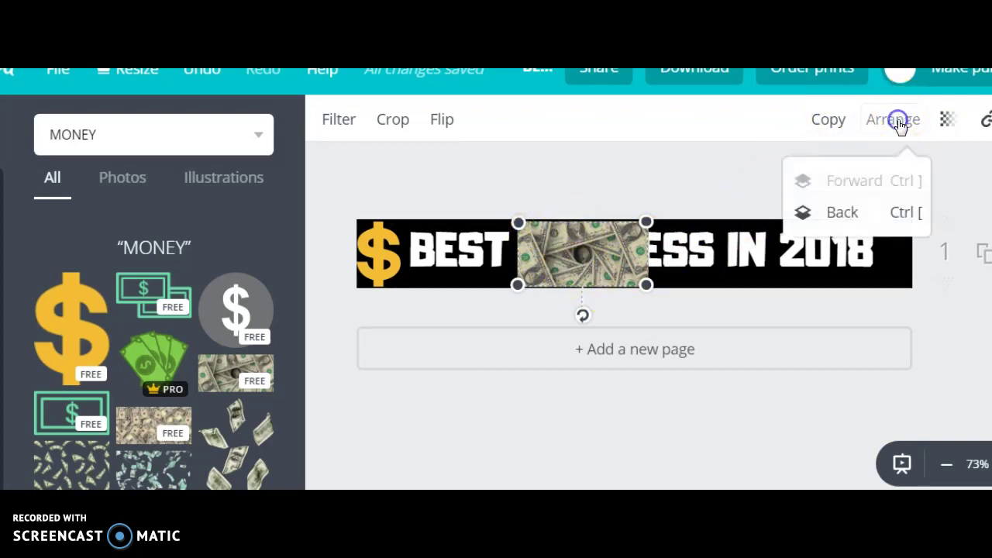
{"action": "left_click", "coordinate": [847, 214]}
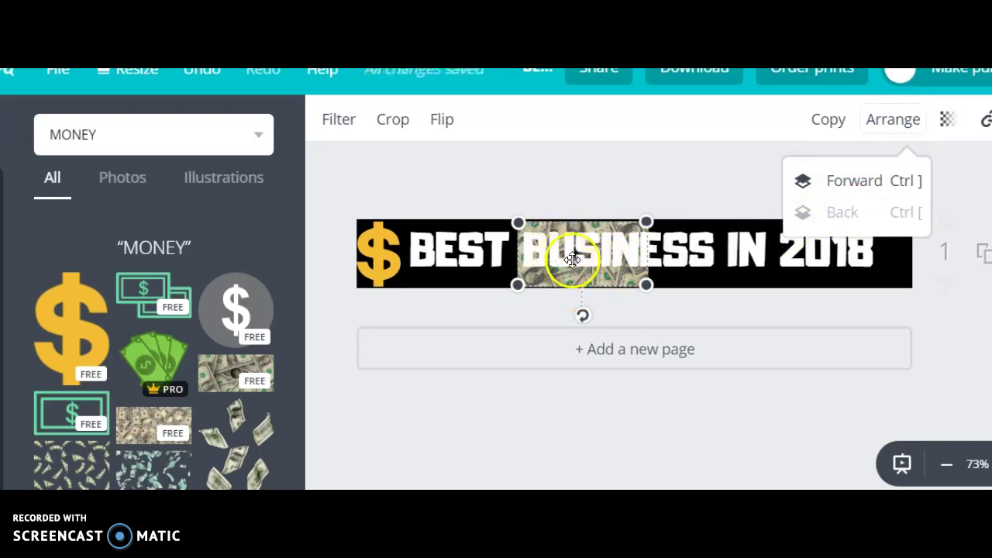
Enlarge the dollar-bill photo so it covers the banner from beside the dollar sign to the right edge.
{"action": "left_click_drag", "start_coordinate": [647, 285], "coordinate": [991, 291]}
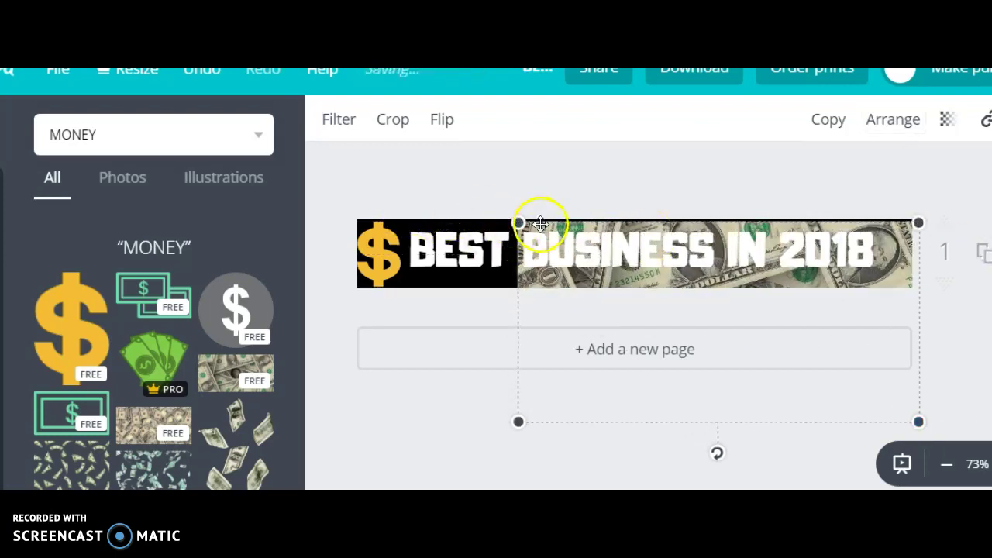
{"action": "left_click_drag", "start_coordinate": [518, 223], "coordinate": [385, 218]}
{"action": "left_click", "coordinate": [368, 221]}
{"action": "left_click", "coordinate": [472, 246]}
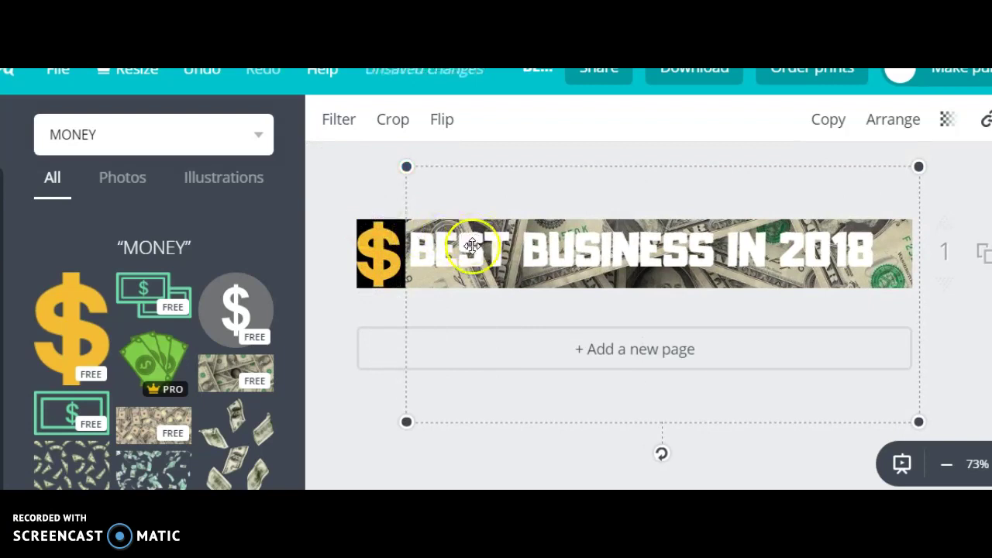
{"action": "left_click", "coordinate": [356, 190]}
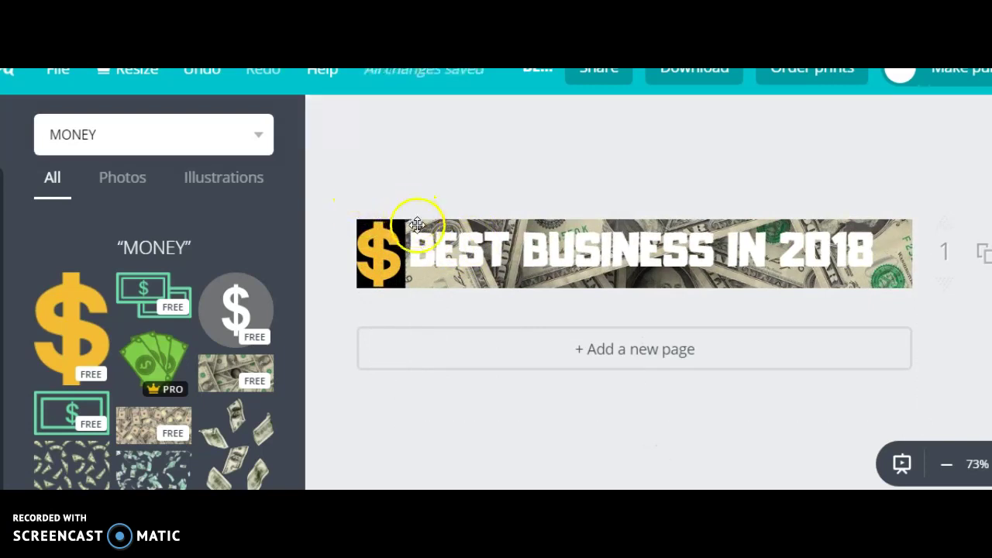
Recolor the whole "BEST BUSINESS IN 2018" heading with a custom bright red.
{"action": "double_click", "coordinate": [440, 251]}
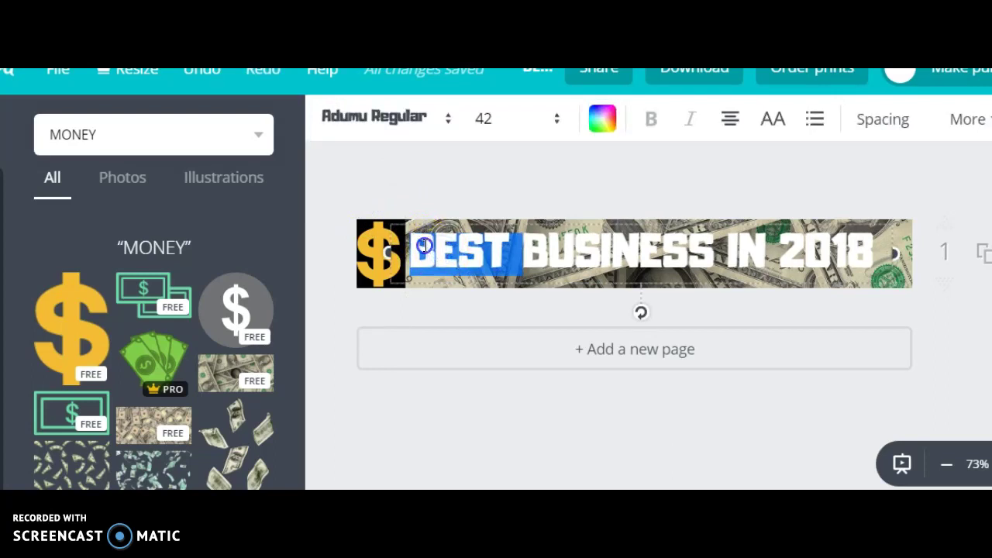
{"action": "left_click", "coordinate": [424, 245]}
{"action": "left_click_drag", "start_coordinate": [416, 249], "coordinate": [880, 253]}
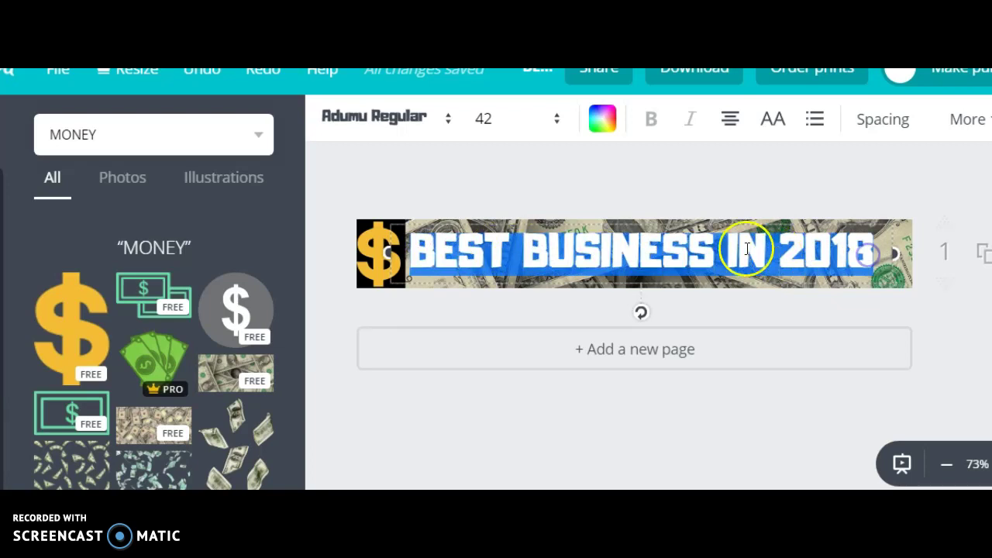
{"action": "left_click", "coordinate": [604, 127]}
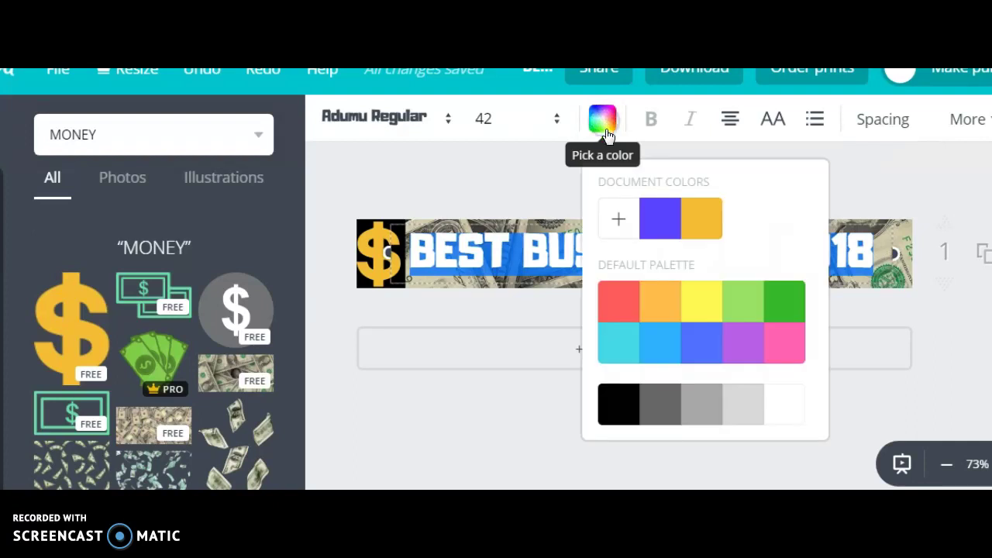
{"action": "left_click", "coordinate": [621, 223]}
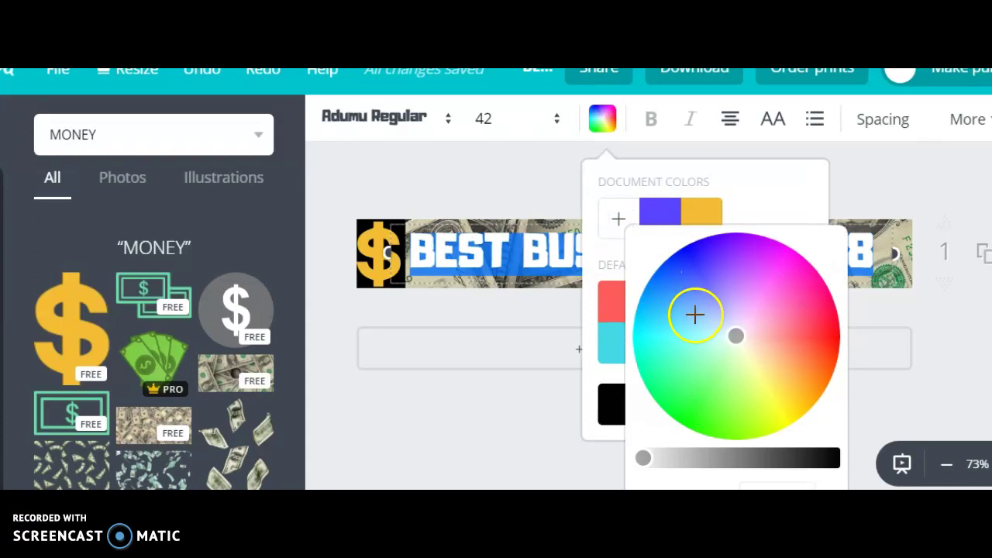
{"action": "left_click_drag", "start_coordinate": [735, 332], "coordinate": [755, 335]}
{"action": "left_click", "coordinate": [827, 343]}
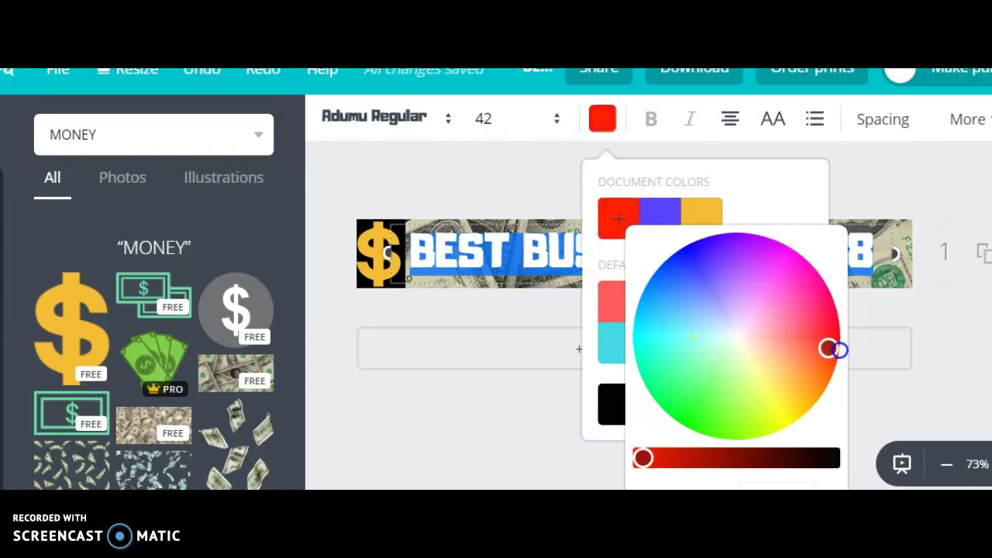
{"action": "left_click", "coordinate": [857, 342]}
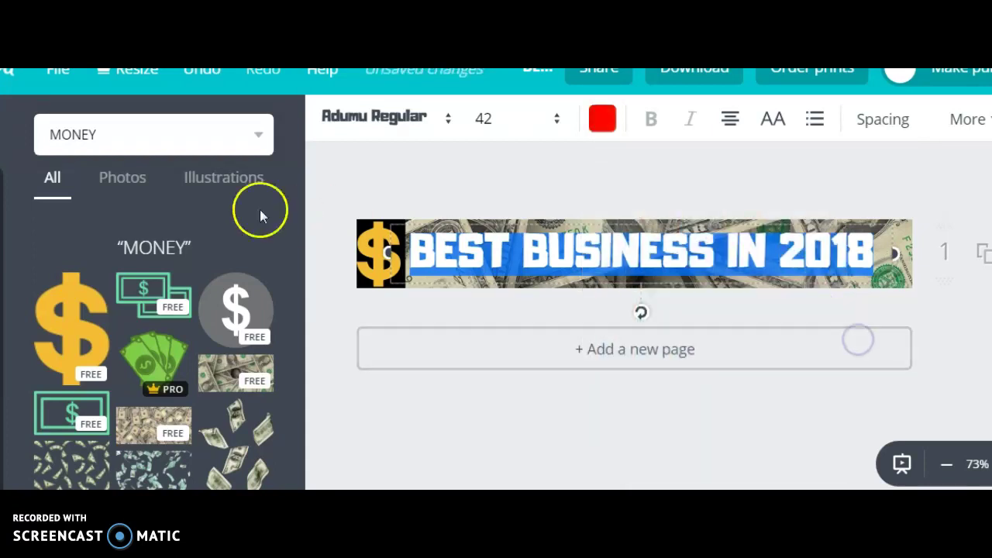
{"action": "left_click", "coordinate": [425, 174]}
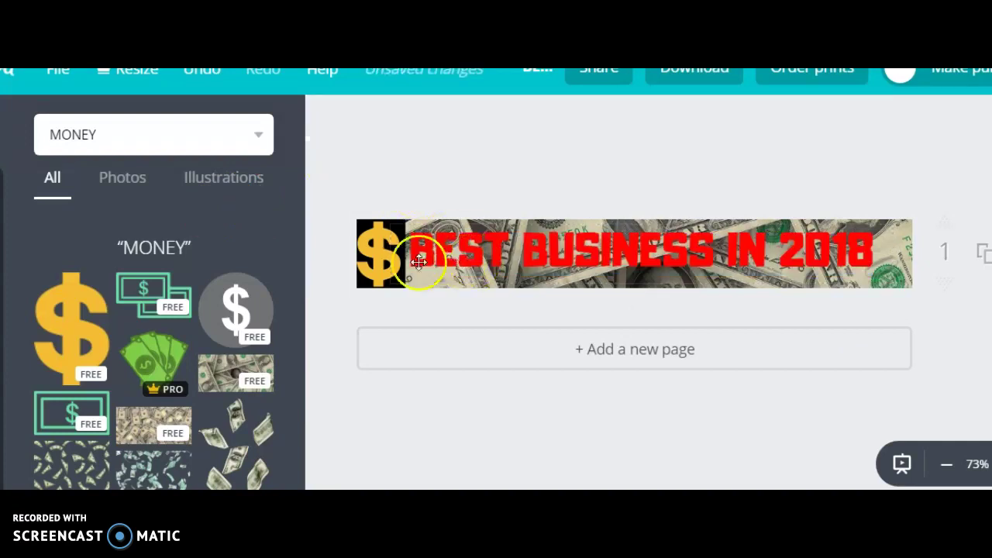
Recolor the "BEST BUSINESS IN 2018" heading with a custom bright green.
{"action": "left_click", "coordinate": [427, 249]}
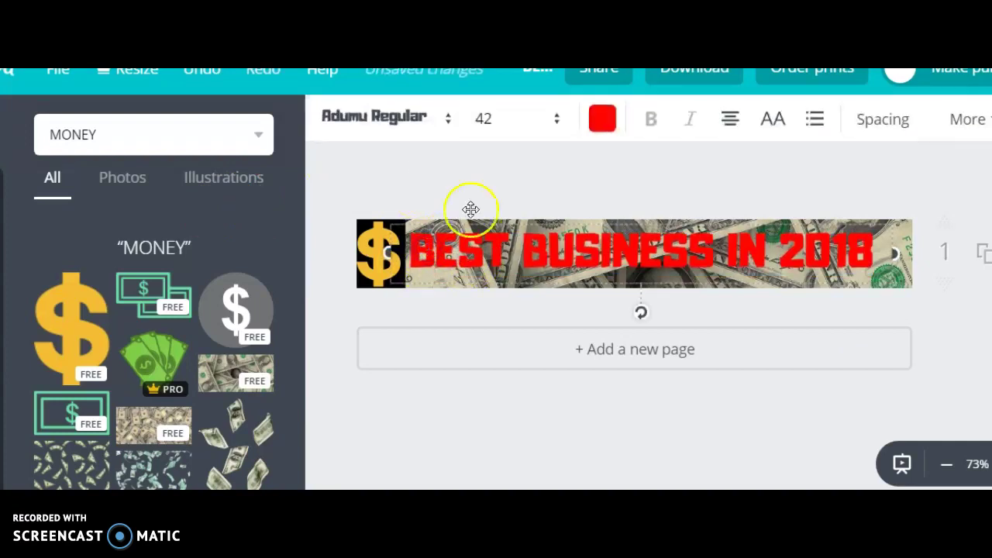
{"action": "left_click", "coordinate": [602, 120]}
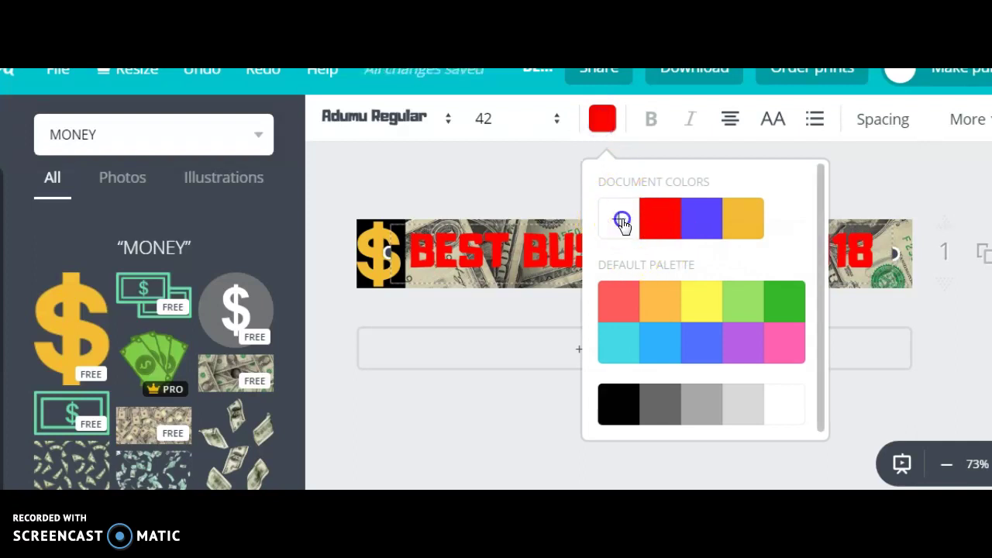
{"action": "left_click", "coordinate": [620, 222]}
{"action": "left_click_drag", "start_coordinate": [701, 348], "coordinate": [714, 389]}
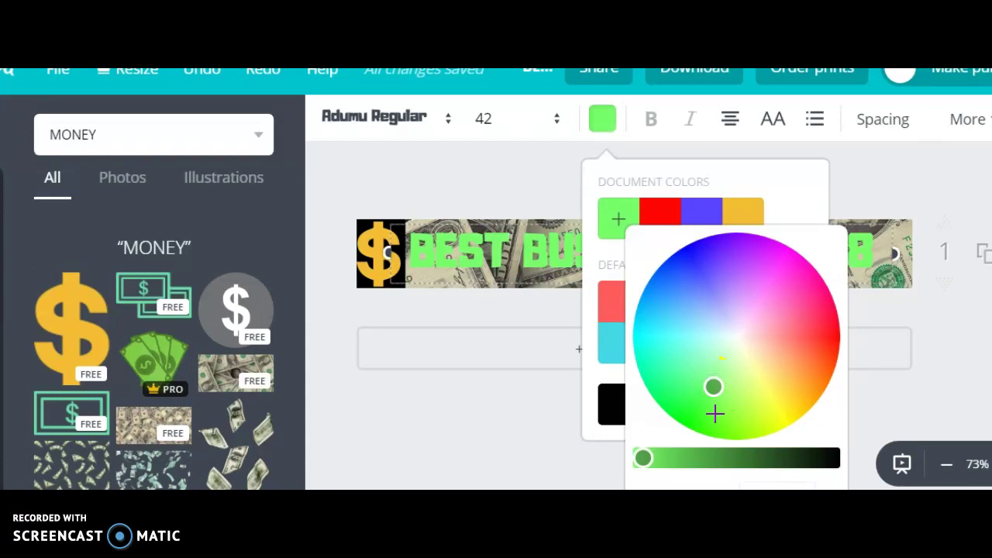
{"action": "left_click", "coordinate": [715, 415]}
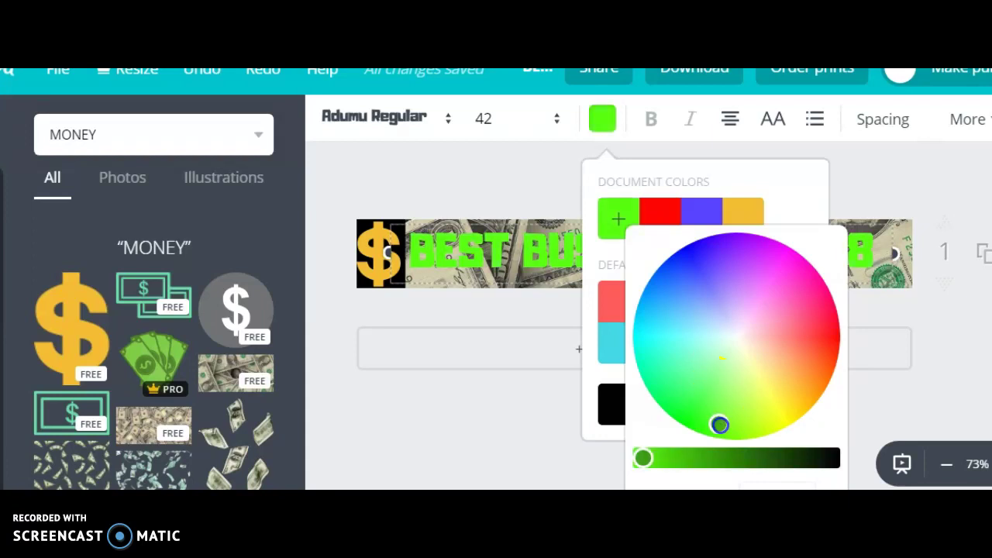
Close the heading's color picker and add a blank second page below the banner.
{"action": "left_click", "coordinate": [506, 357]}
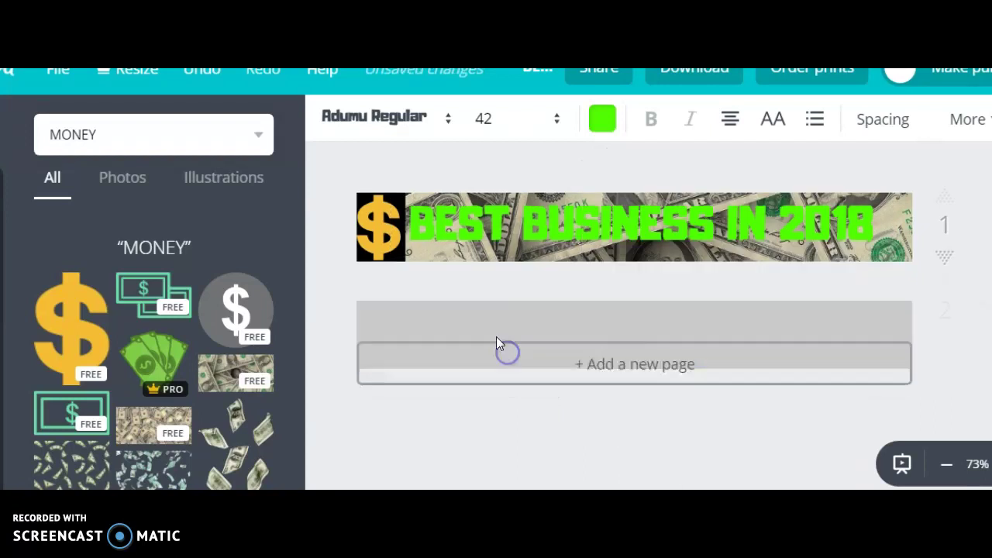
{"action": "left_click", "coordinate": [590, 306]}
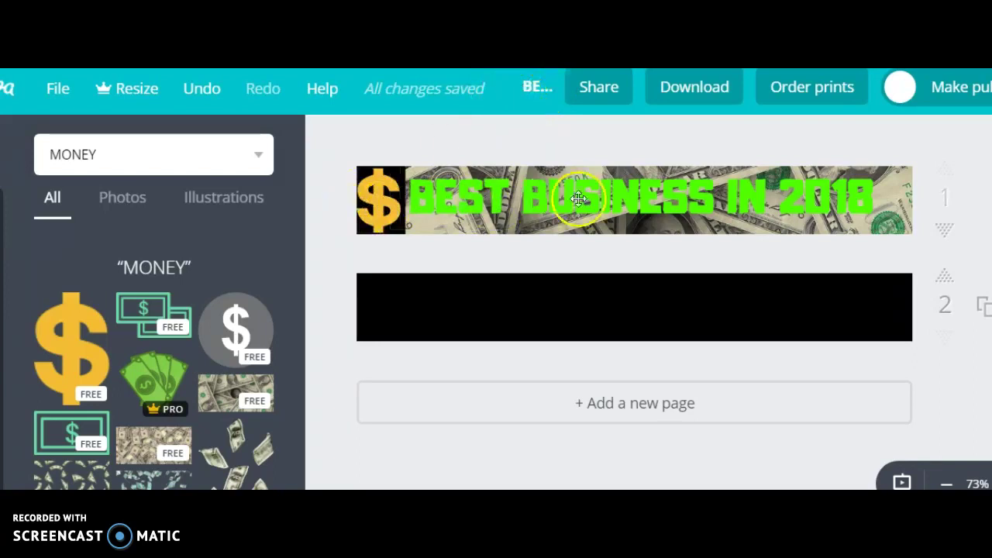
Change the design title to BESTBIZ.
{"action": "left_click", "coordinate": [532, 88]}
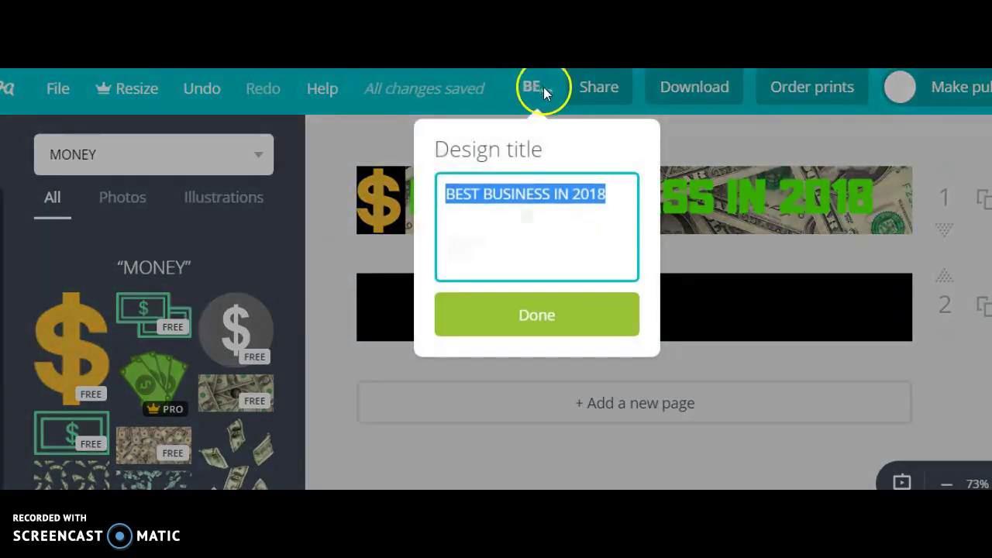
{"action": "type", "text": "B"}
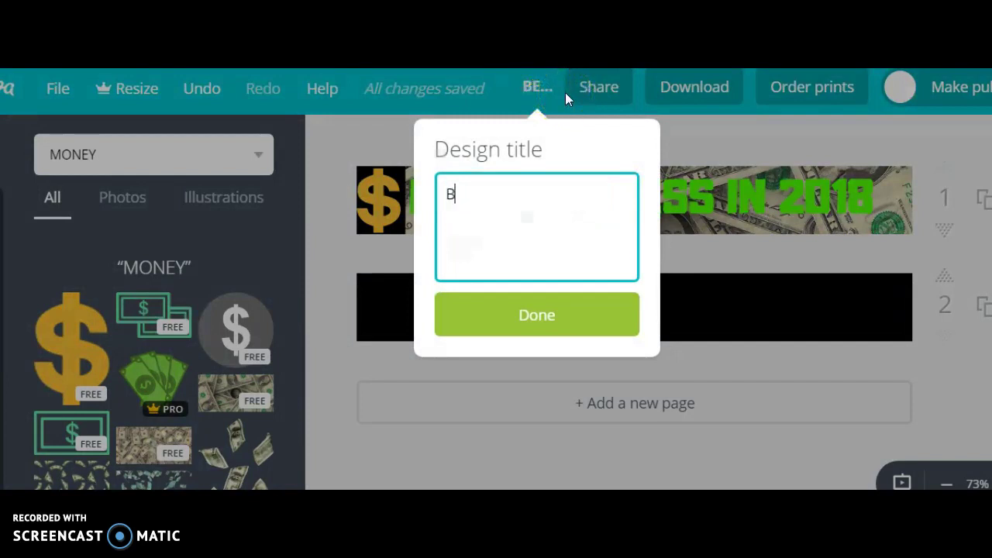
{"action": "type", "text": "EST"}
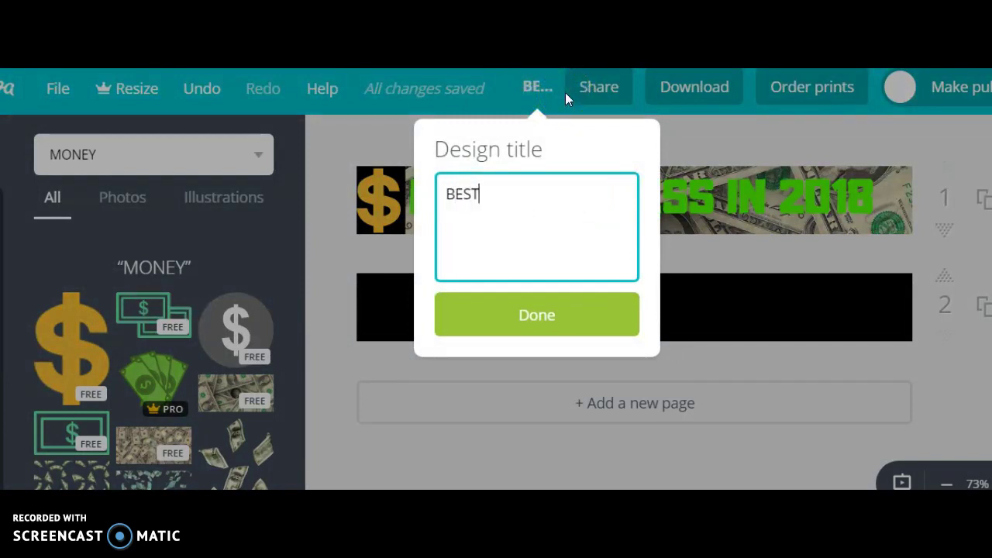
{"action": "type", "text": "BIZ"}
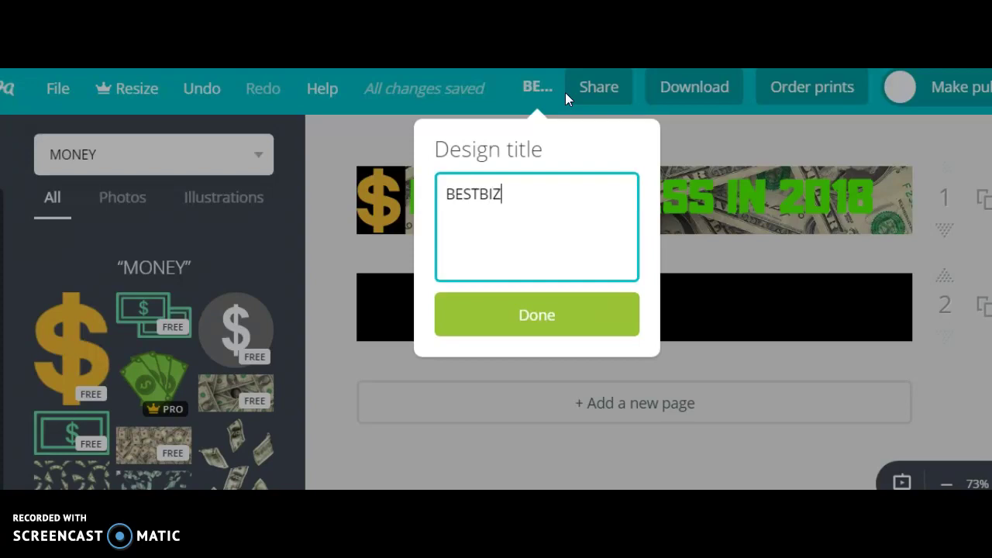
{"action": "left_click", "coordinate": [553, 320]}
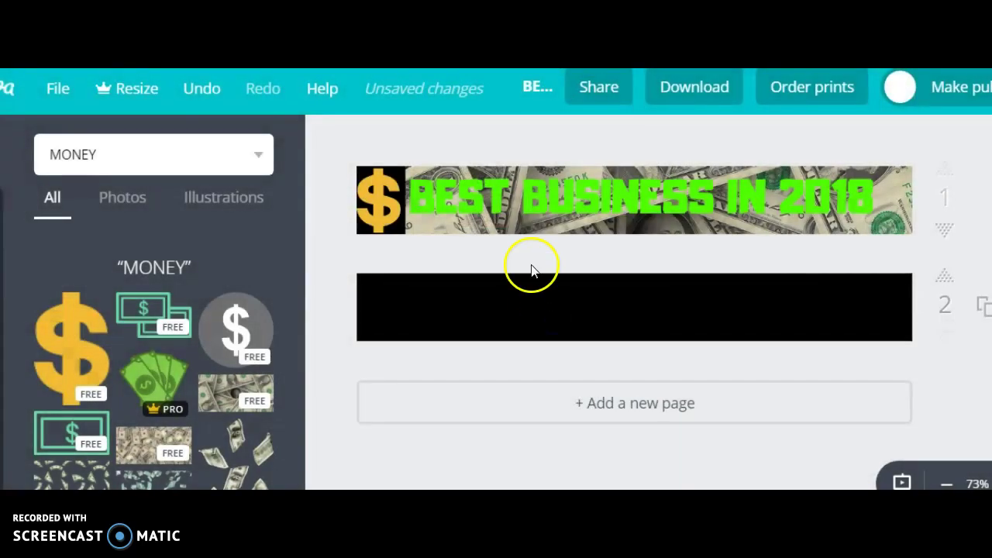
Check the download options and delete the blank second page from the design.
{"action": "left_click", "coordinate": [686, 88]}
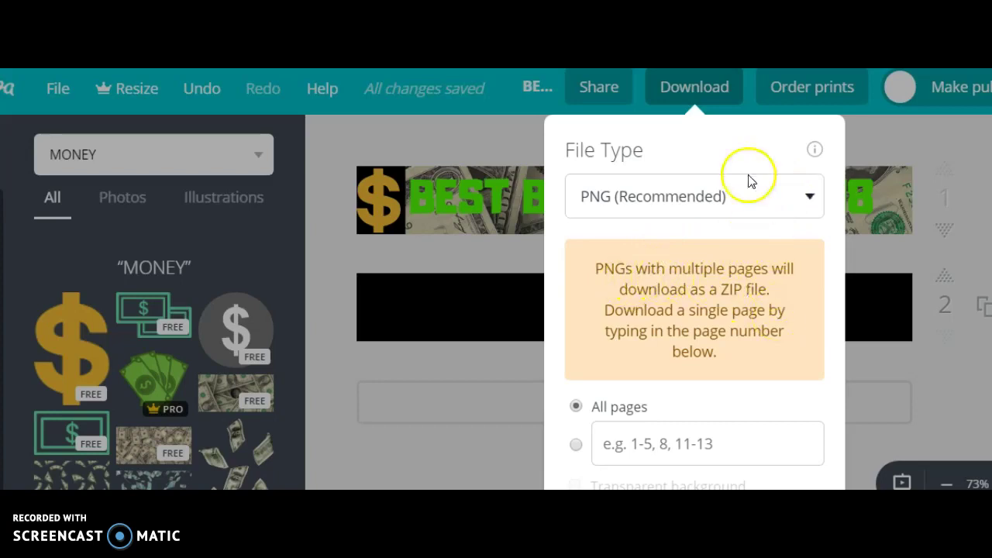
{"action": "left_click", "coordinate": [887, 356]}
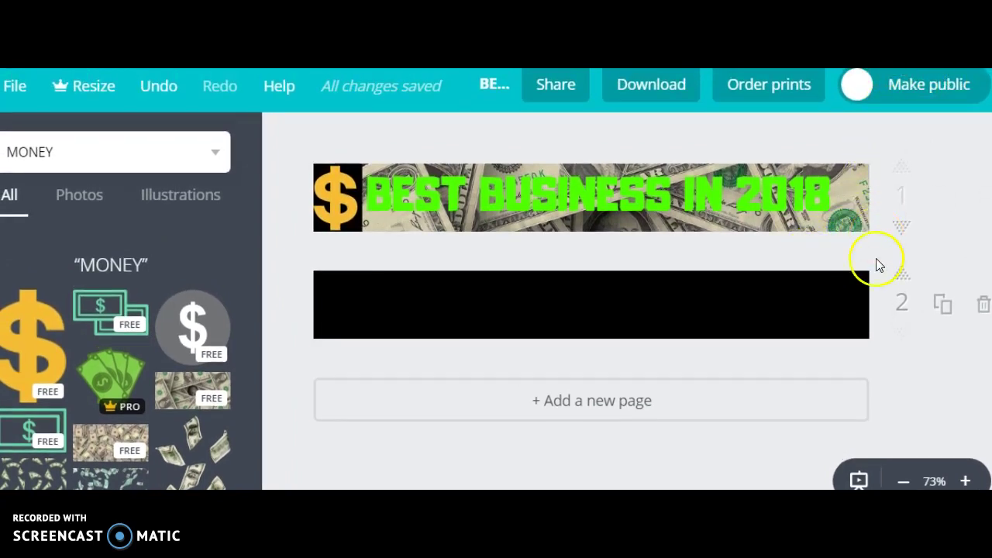
{"action": "left_click", "coordinate": [982, 305]}
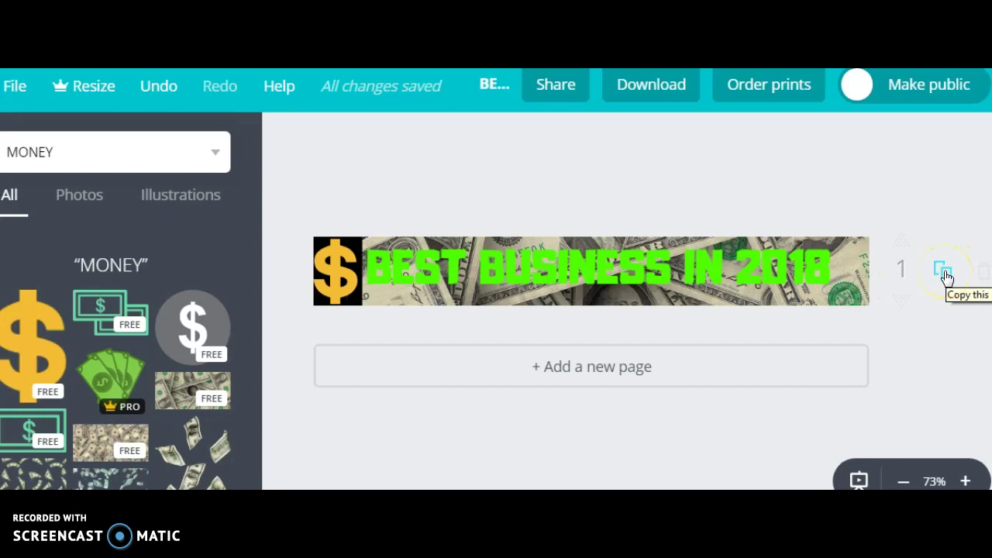
Duplicate the finished banner page and delete the duplicate again.
{"action": "left_click", "coordinate": [944, 271]}
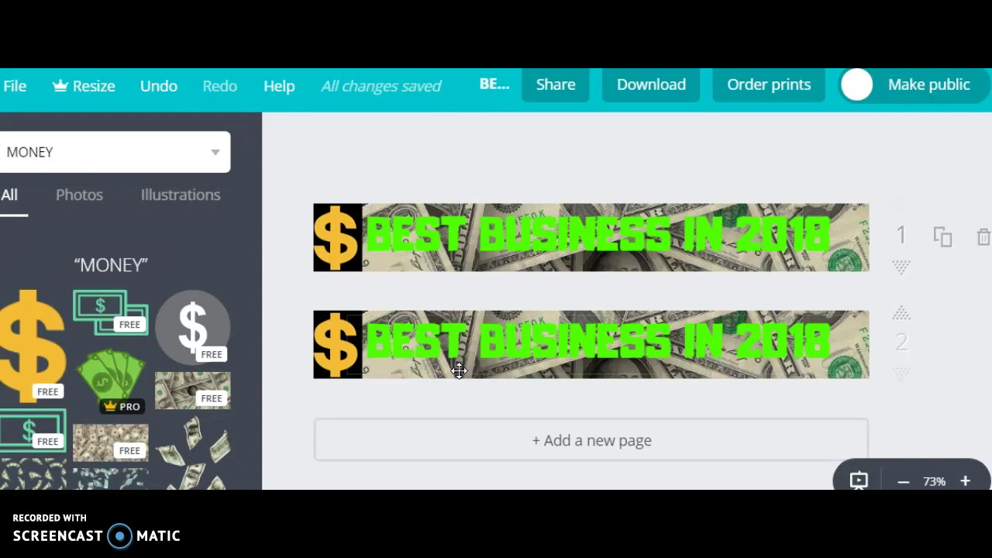
{"action": "left_click", "coordinate": [851, 333]}
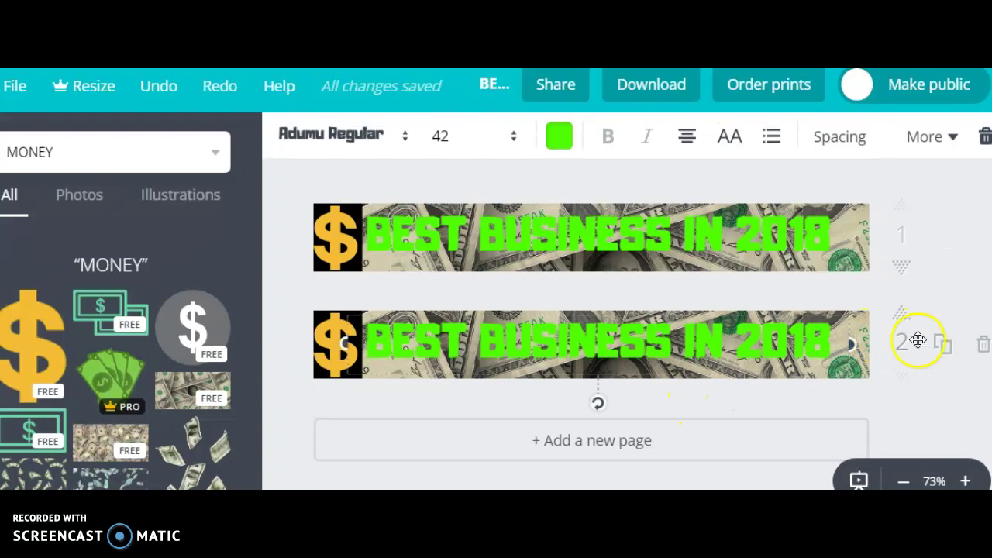
{"action": "left_click", "coordinate": [983, 348]}
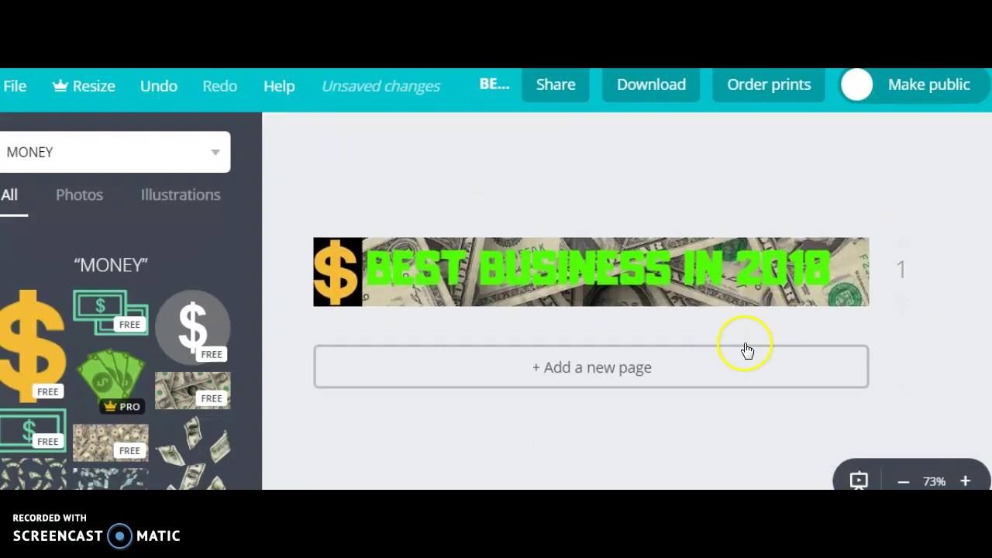
Download the single-page banner as a PNG file.
{"action": "left_click", "coordinate": [673, 88]}
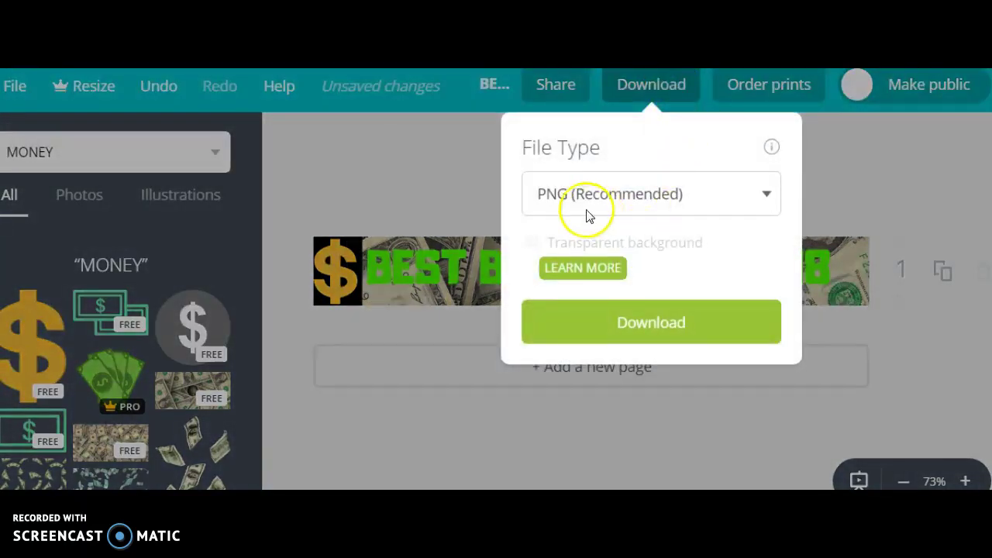
{"action": "left_click", "coordinate": [622, 324]}
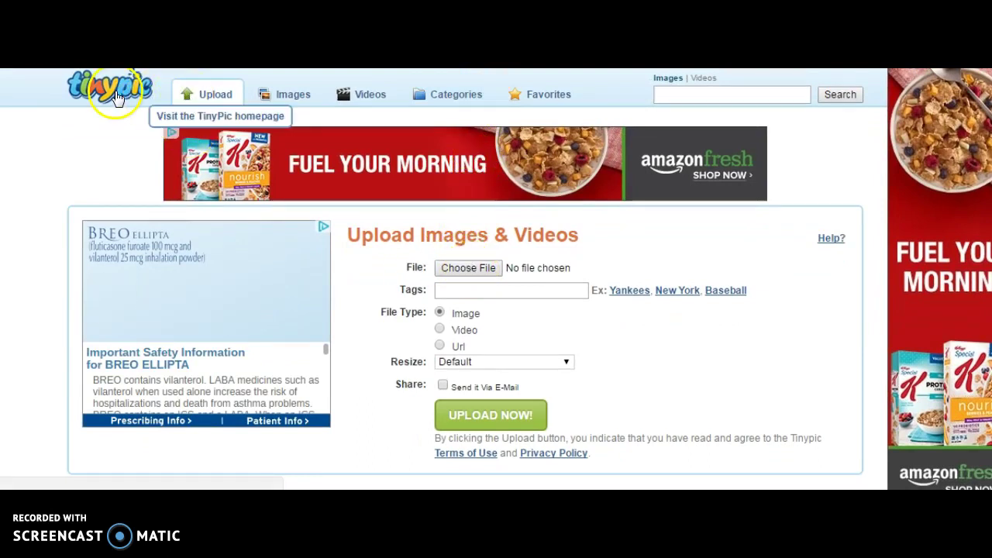
Switch to TinyPic and choose BESTBIZ.png as the image file for upload.
{"action": "left_click", "coordinate": [458, 268]}
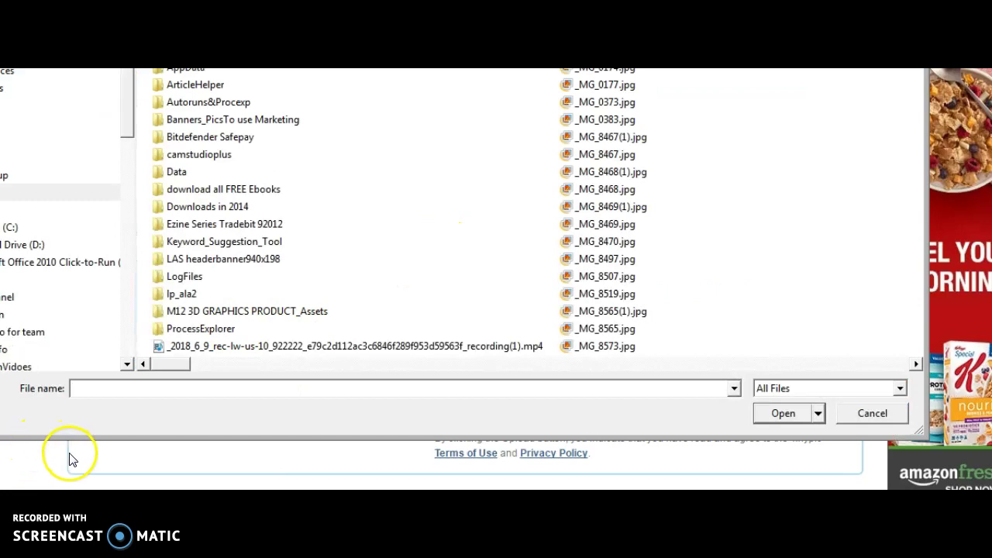
{"action": "type", "text": "B"}
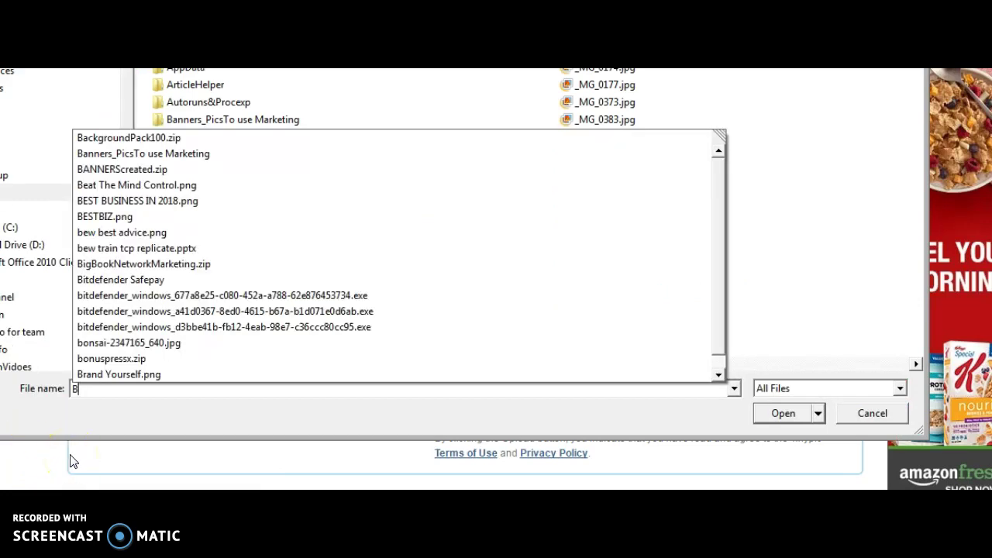
{"action": "type", "text": "ESTB"}
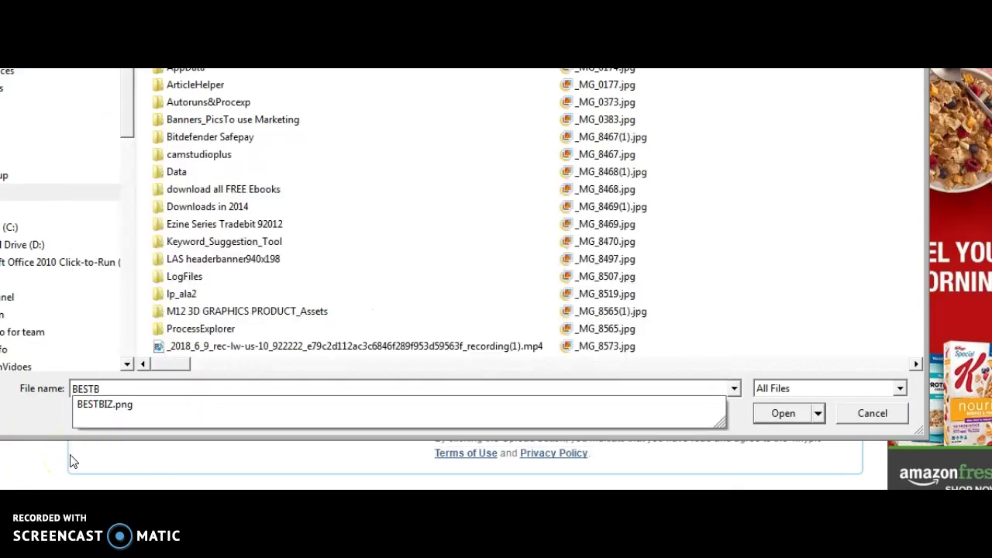
{"action": "left_click", "coordinate": [136, 403]}
{"action": "left_click", "coordinate": [784, 413]}
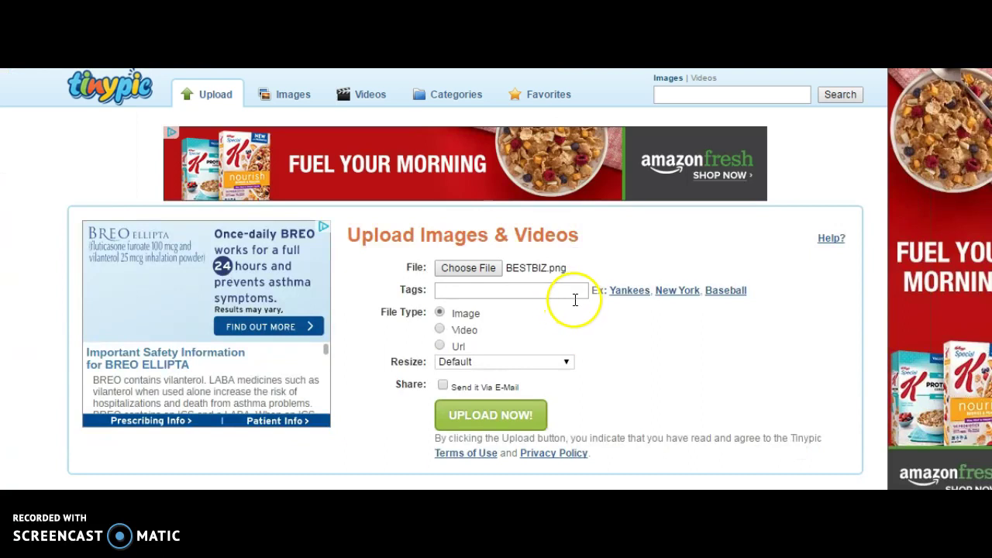
Upload the chosen banner image, entering the requested anti-spam security code.
{"action": "left_click", "coordinate": [482, 415]}
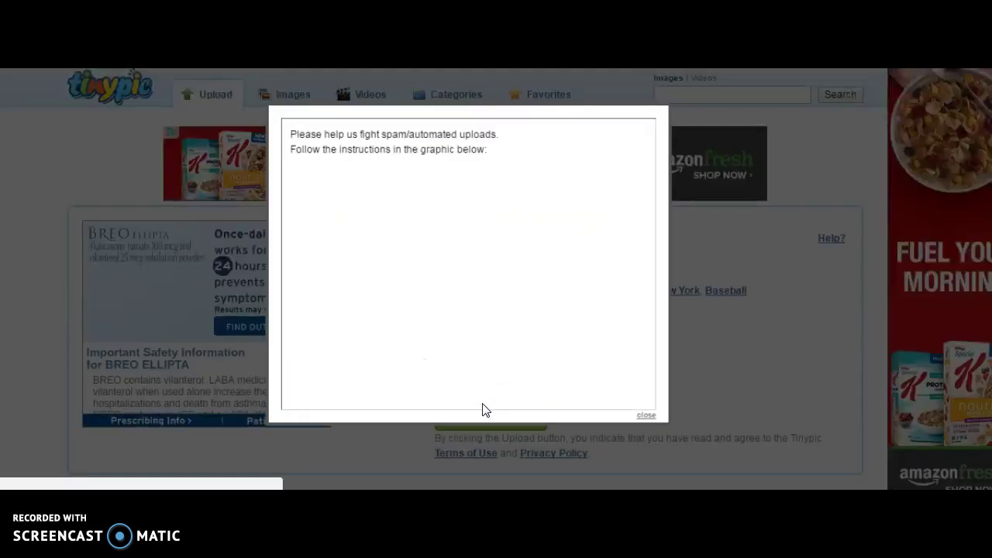
{"action": "left_click", "coordinate": [433, 414]}
{"action": "left_click", "coordinate": [373, 307]}
{"action": "type", "text": "fork and knife"}
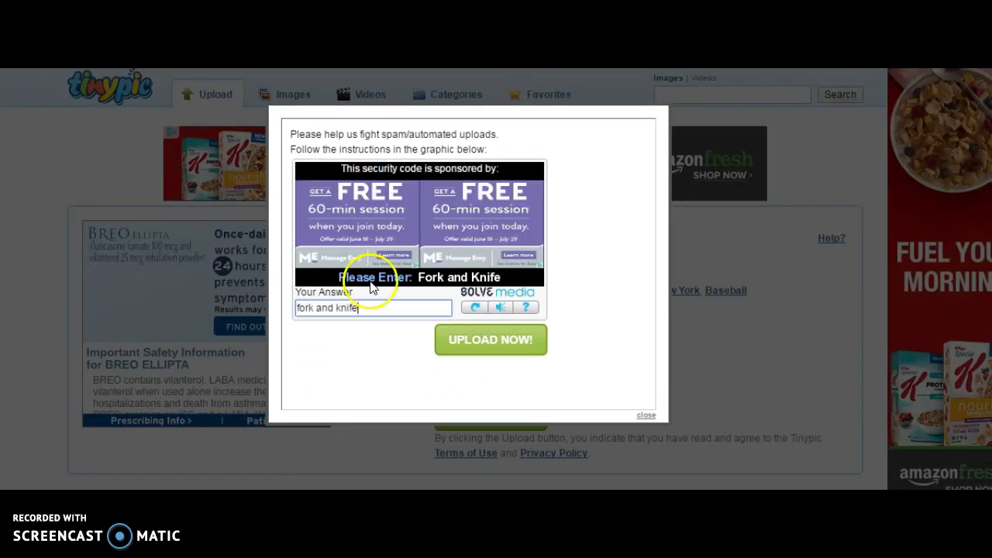
{"action": "left_click", "coordinate": [471, 339]}
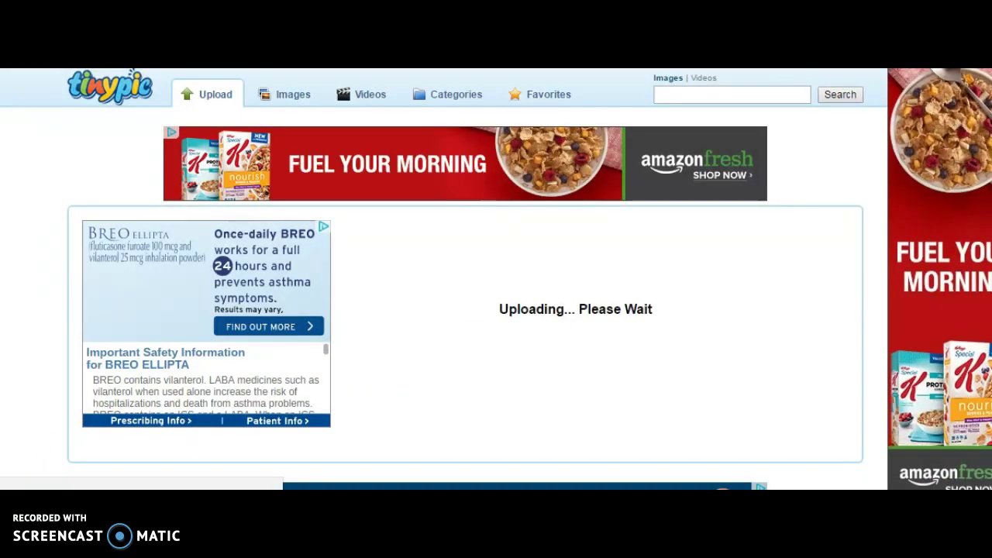
Copy the uploaded banner's direct link for layouts.
{"action": "scroll", "coordinate": [443, 266], "scroll_direction": "down", "scroll_amount": 5}
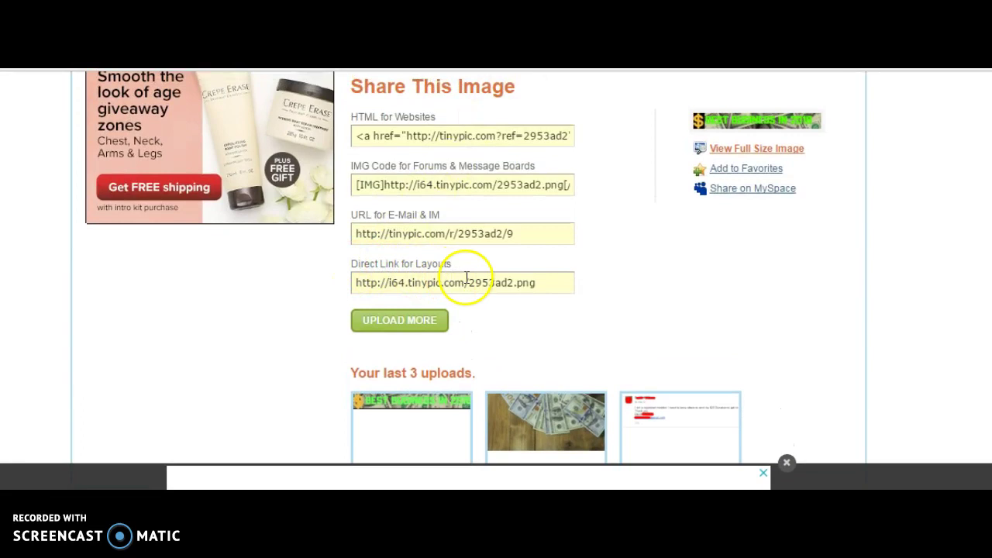
{"action": "left_click_drag", "start_coordinate": [535, 283], "coordinate": [358, 284]}
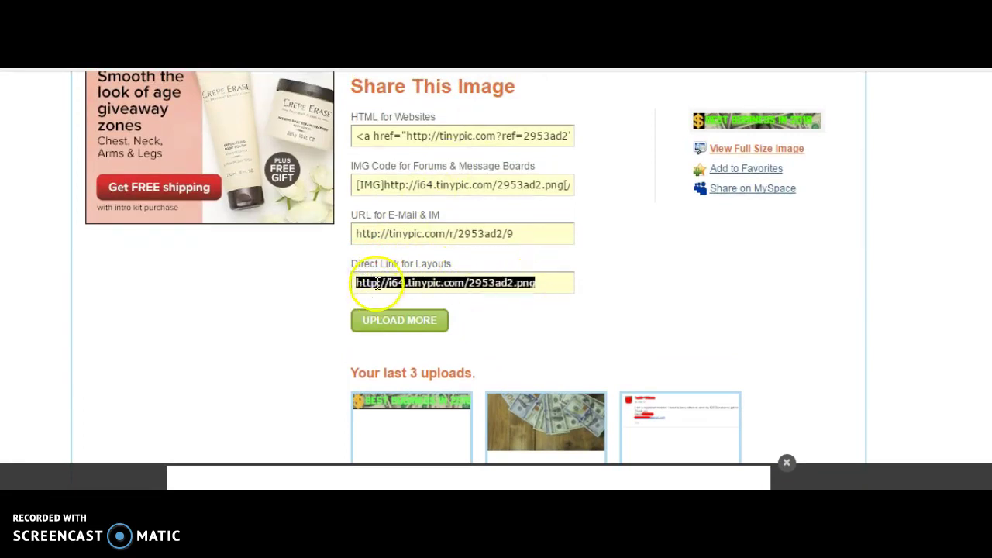
{"action": "right_click", "coordinate": [376, 283]}
{"action": "left_click", "coordinate": [408, 315]}
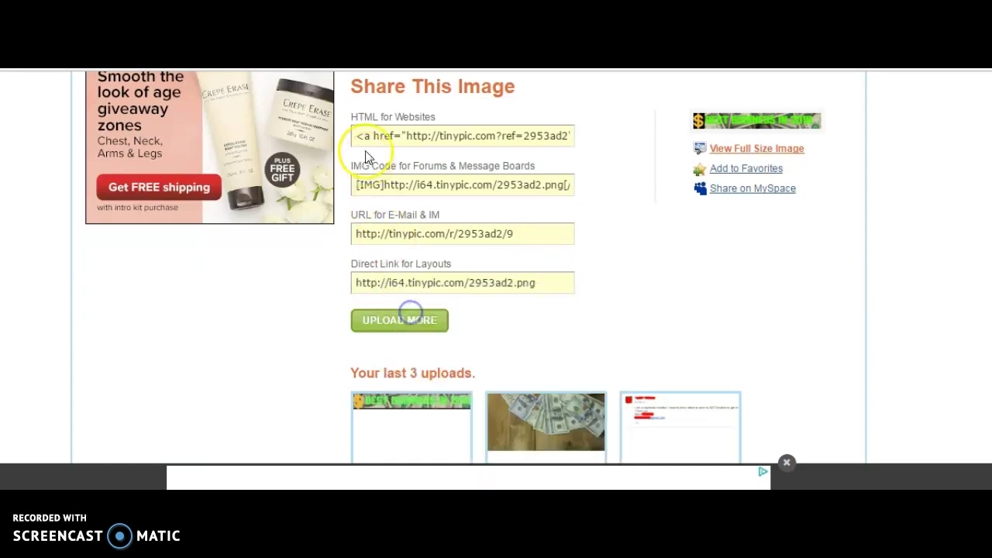
Switch to the IBOtoolbox advertising page and start a new 728x90 banner ad.
{"action": "key", "text": "ctrl+Tab"}
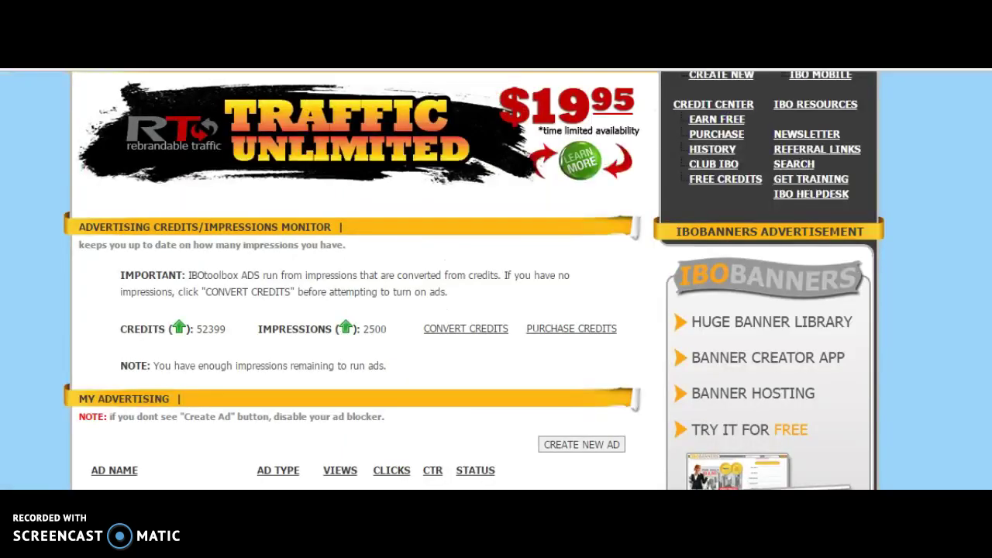
{"action": "left_click", "coordinate": [590, 448]}
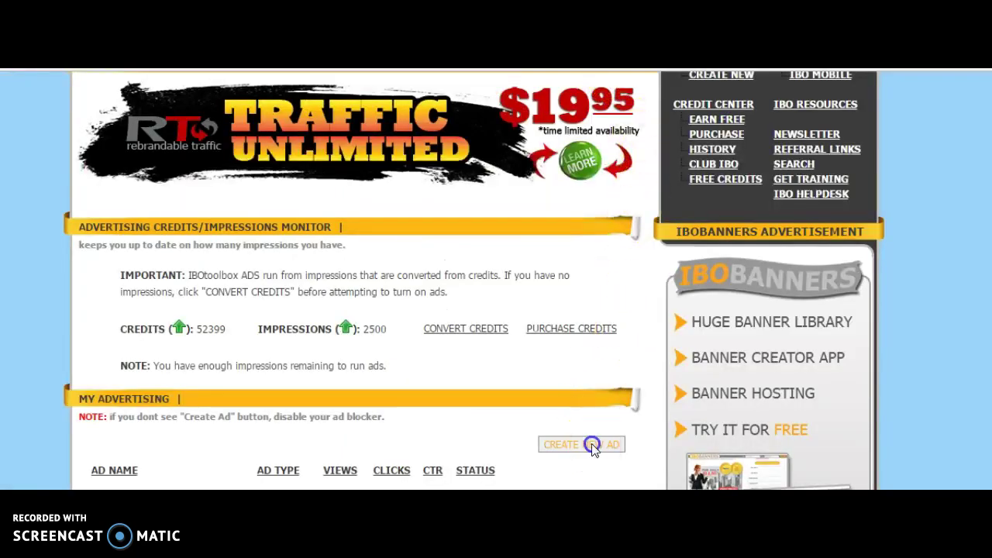
{"action": "scroll", "coordinate": [458, 78], "scroll_direction": "down", "scroll_amount": 1}
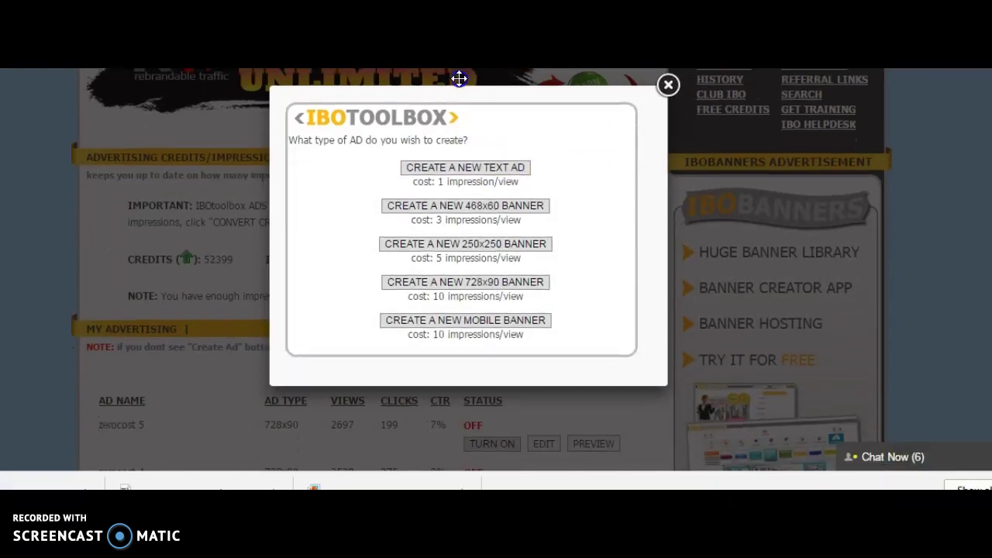
{"action": "scroll", "coordinate": [458, 78], "scroll_direction": "up", "scroll_amount": 1}
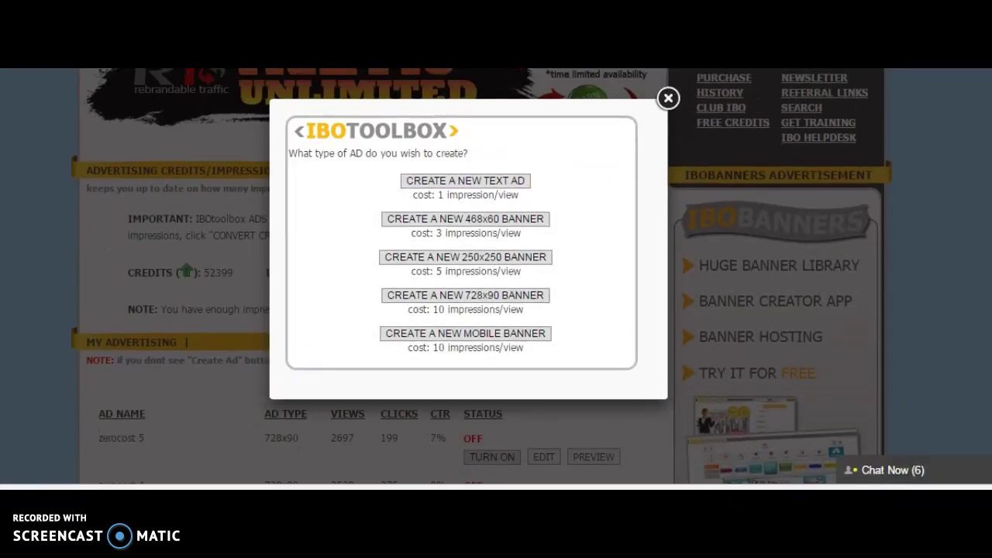
{"action": "left_click", "coordinate": [466, 297]}
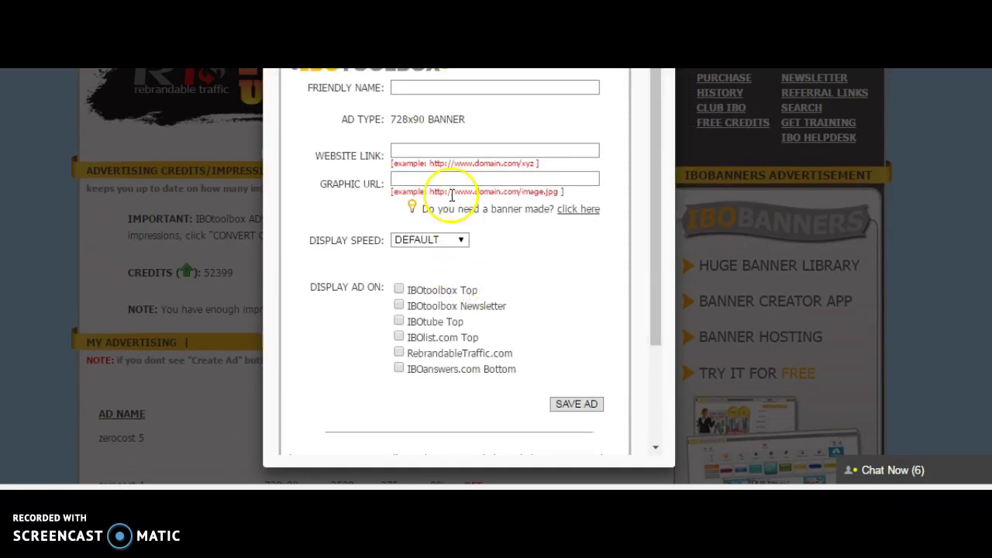
Set the new ad's friendly name to bew45.
{"action": "left_click", "coordinate": [409, 85]}
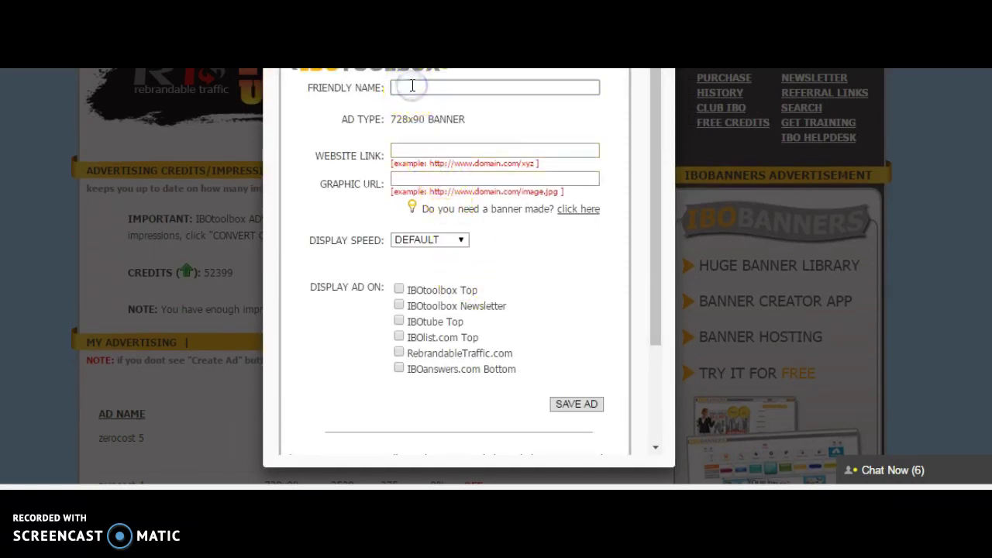
{"action": "type", "text": "bew"}
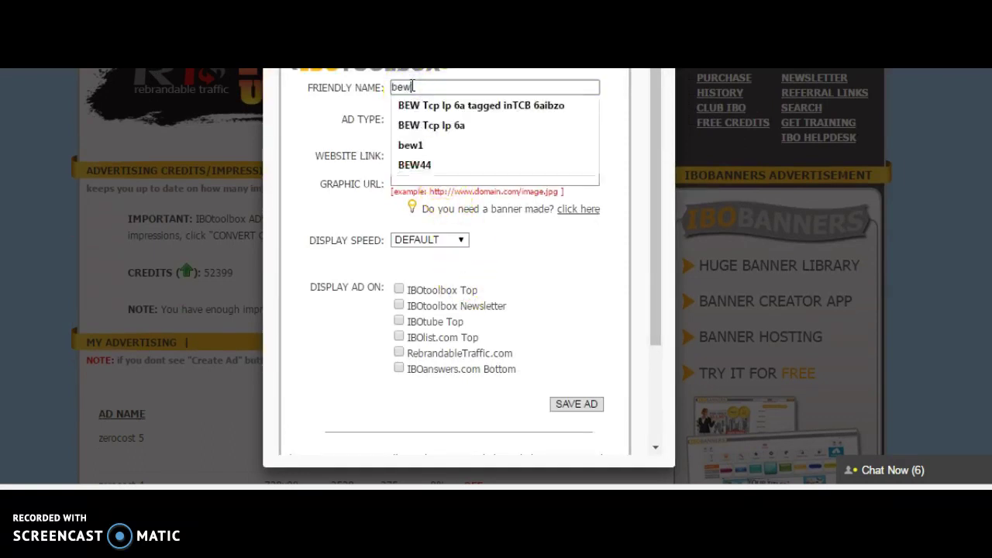
{"action": "type", "text": "s"}
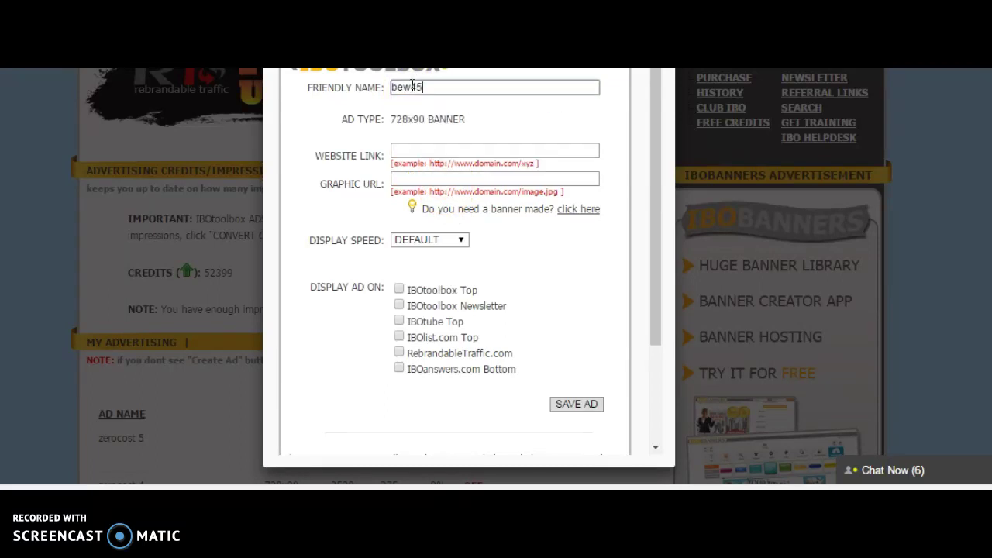
{"action": "left_click", "coordinate": [411, 150]}
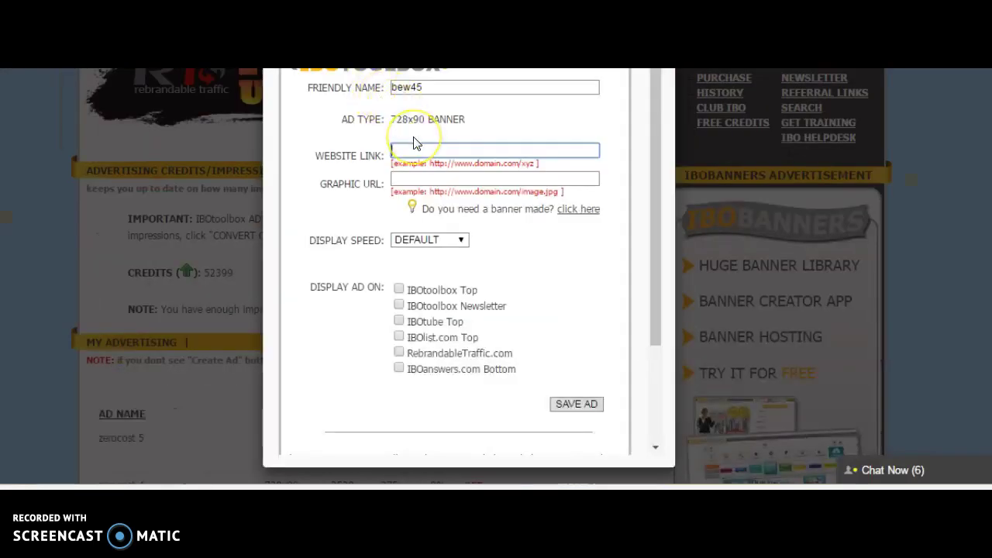
{"action": "left_click", "coordinate": [462, 155]}
{"action": "type", "text": "ht"}
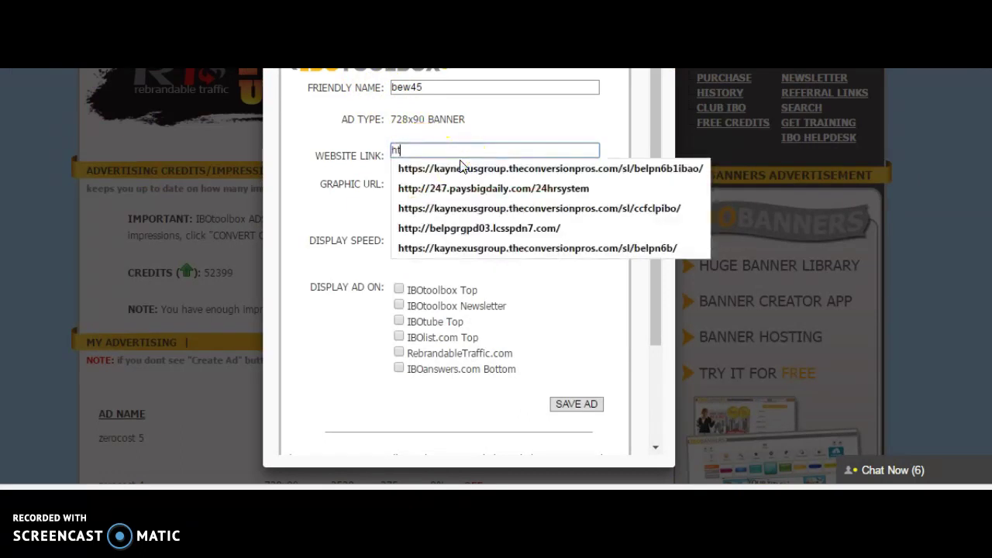
{"action": "left_click", "coordinate": [465, 226]}
{"action": "left_click", "coordinate": [446, 184]}
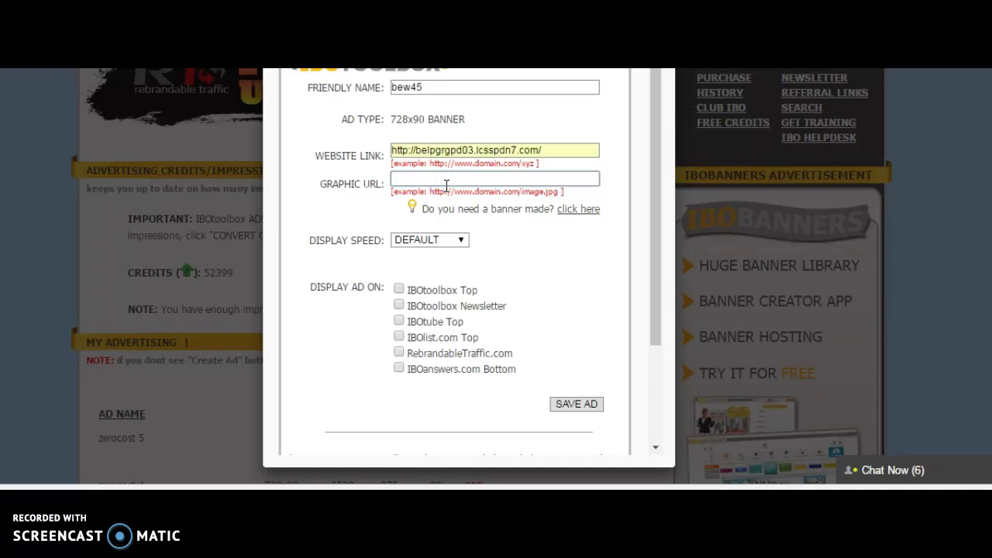
{"action": "key", "text": "ctrl+v"}
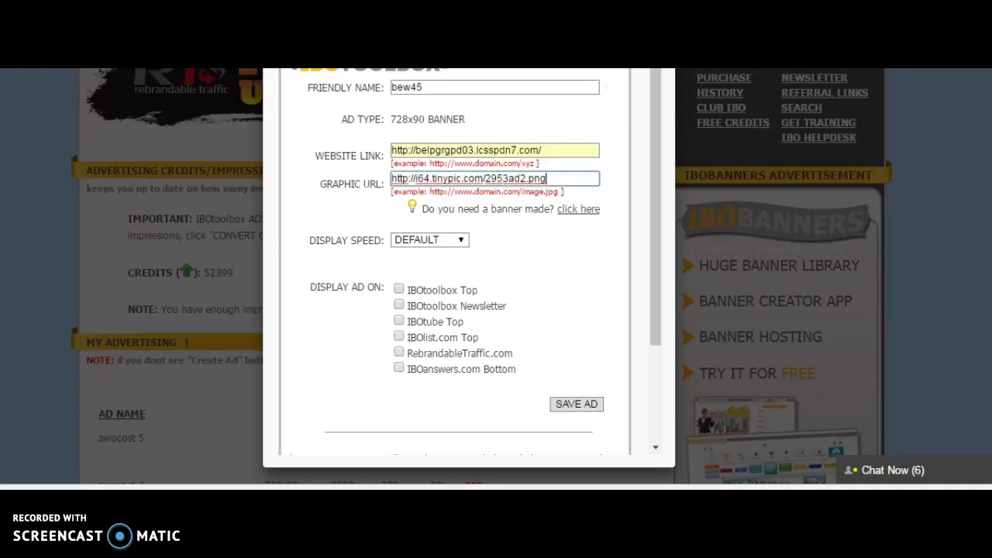
{"action": "key", "text": "ctrl+Tab"}
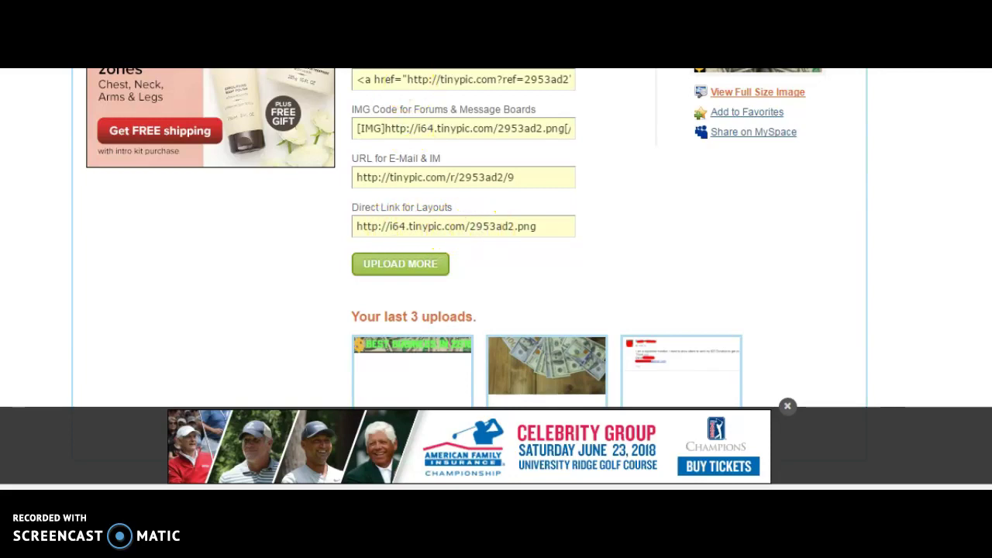
{"action": "key", "text": "ctrl+Tab"}
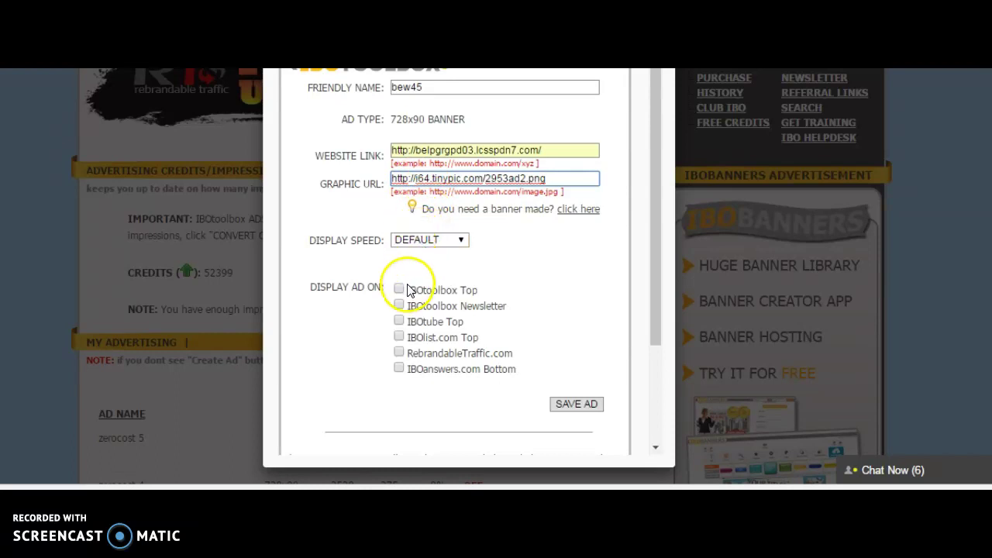
Choose IBOtoolbox Top as the ad's display location and save the ad.
{"action": "left_click", "coordinate": [399, 288]}
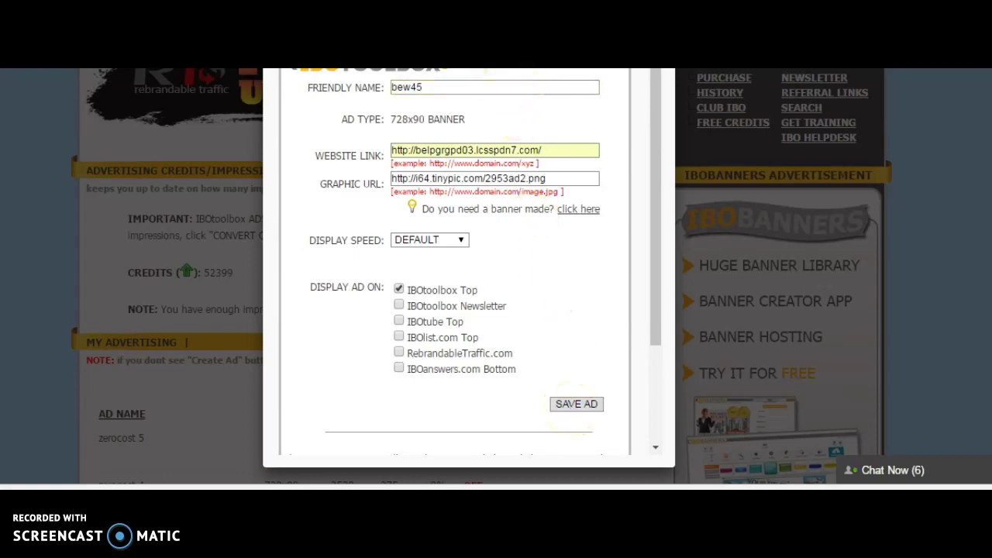
{"action": "scroll", "coordinate": [676, 69], "scroll_direction": "up", "scroll_amount": 1}
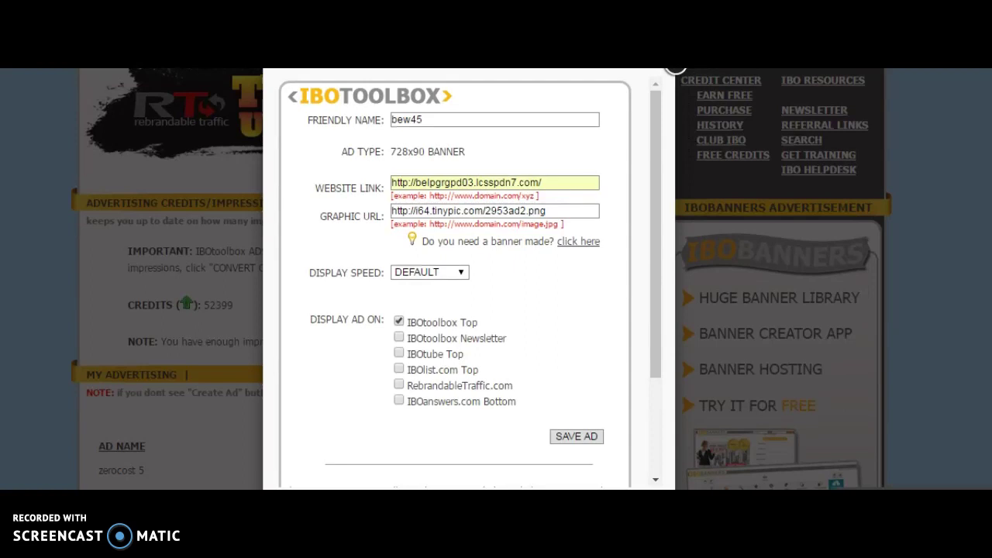
{"action": "left_click", "coordinate": [573, 437]}
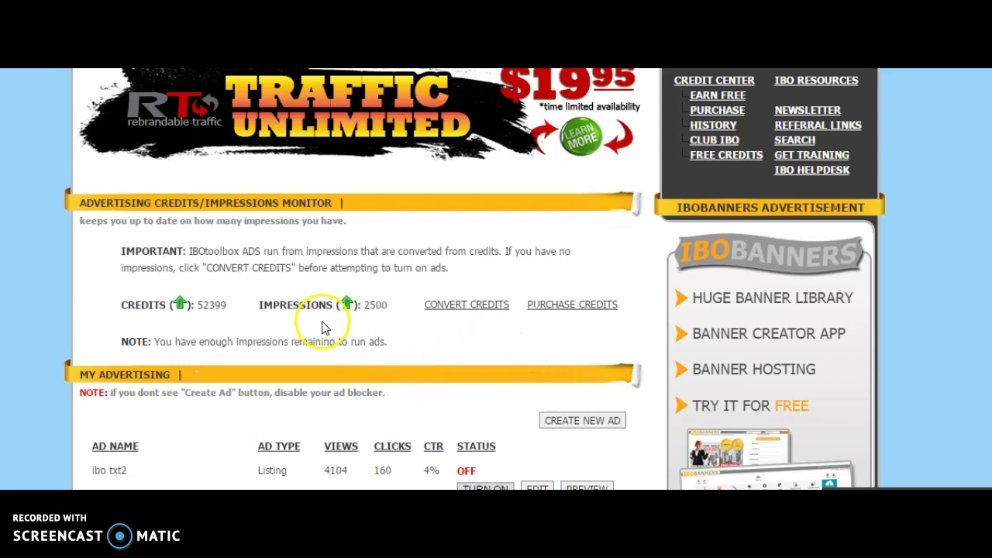
Open the list of own ads and preview the bew45 banner, closing the preview.
{"action": "scroll", "coordinate": [321, 321], "scroll_direction": "down", "scroll_amount": 2}
{"action": "scroll", "coordinate": [179, 332], "scroll_direction": "up", "scroll_amount": 3}
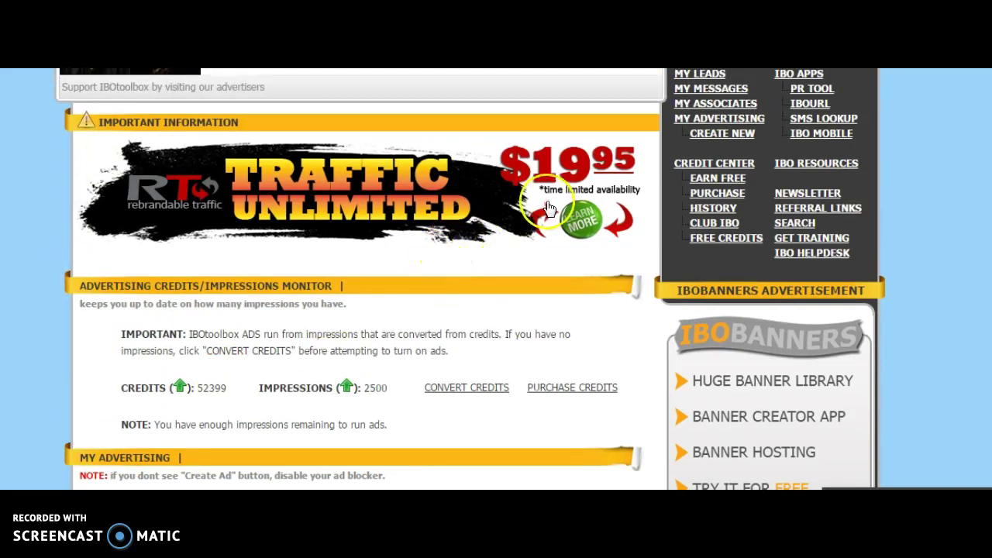
{"action": "scroll", "coordinate": [638, 184], "scroll_direction": "up", "scroll_amount": 1}
{"action": "left_click", "coordinate": [721, 204]}
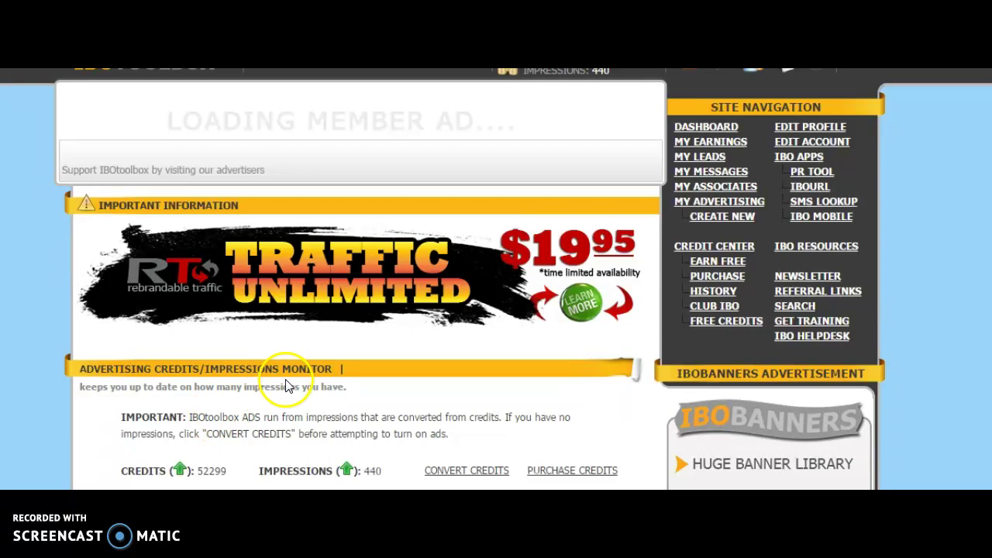
{"action": "scroll", "coordinate": [263, 387], "scroll_direction": "down", "scroll_amount": 4}
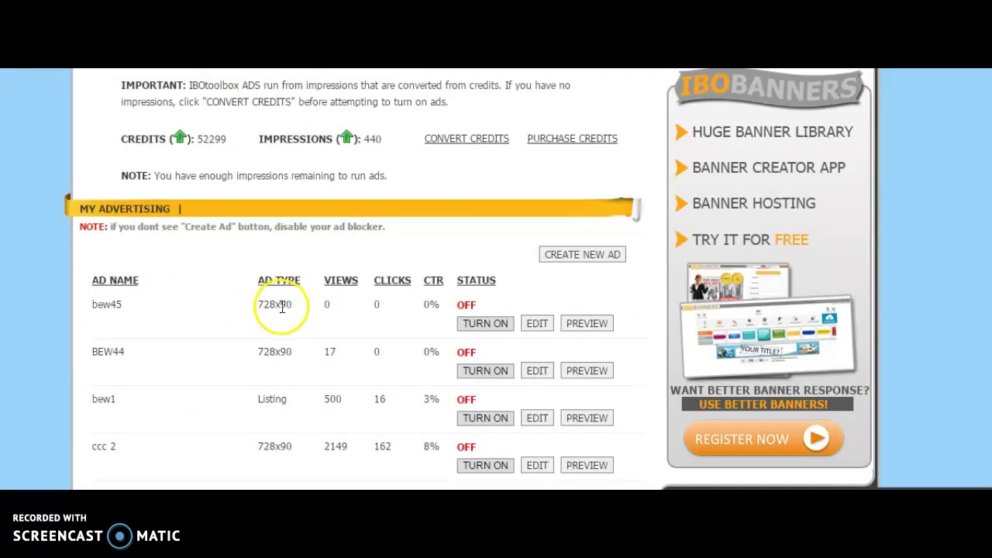
{"action": "left_click", "coordinate": [583, 323]}
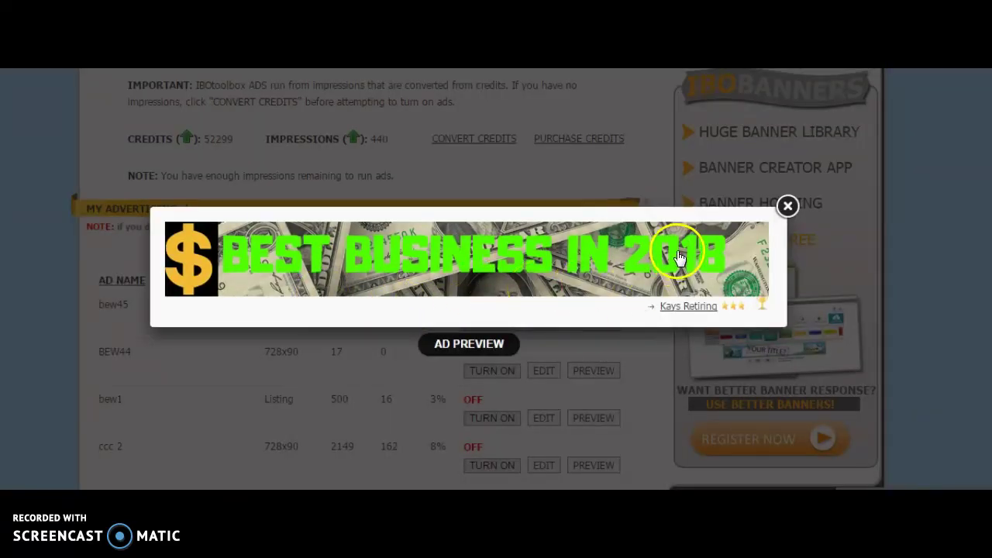
{"action": "left_click", "coordinate": [787, 206]}
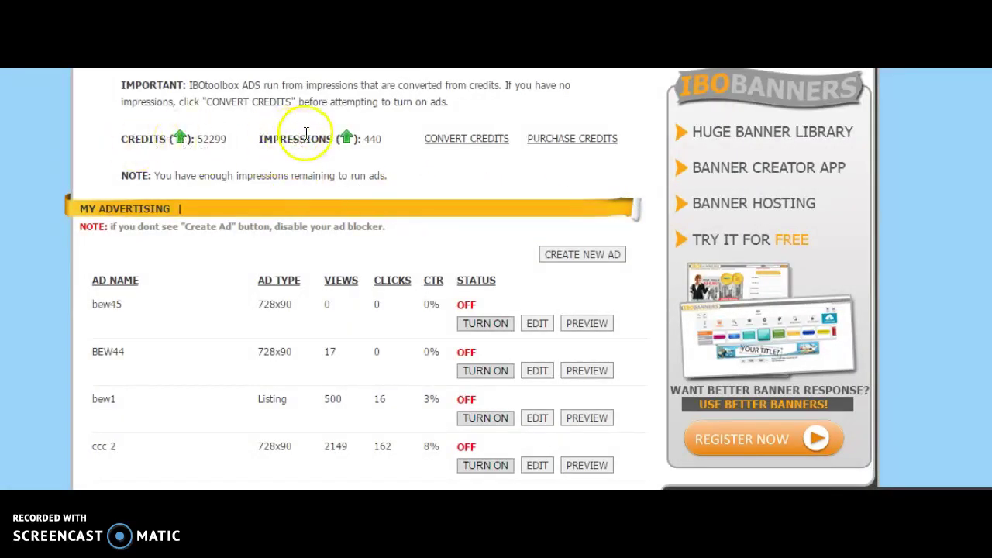
Open the credit conversion page and review how credits, impressions and free credit coupons work.
{"action": "left_click", "coordinate": [451, 140]}
{"action": "left_click", "coordinate": [159, 312]}
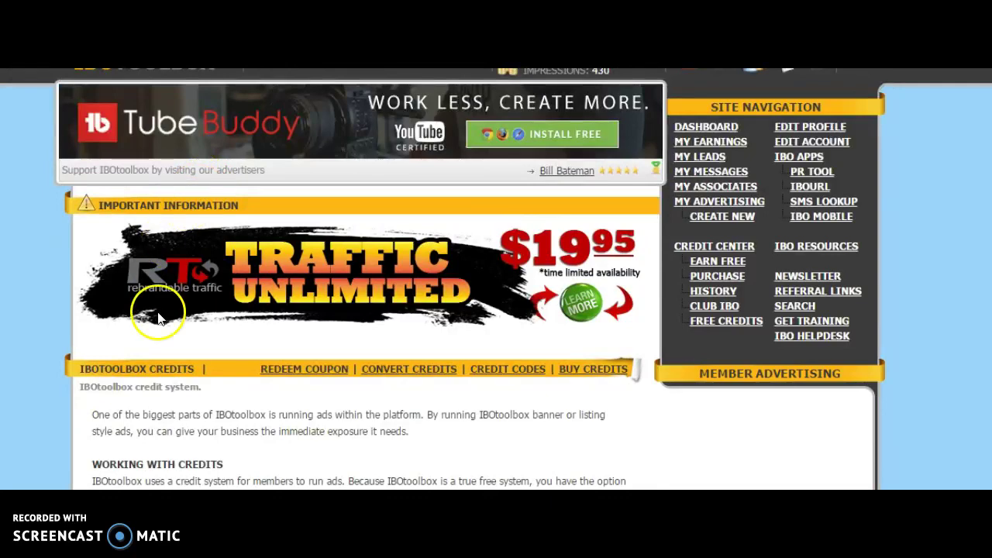
{"action": "scroll", "coordinate": [159, 314], "scroll_direction": "down", "scroll_amount": 3}
{"action": "scroll", "coordinate": [166, 306], "scroll_direction": "up", "scroll_amount": 3}
{"action": "scroll", "coordinate": [171, 307], "scroll_direction": "down", "scroll_amount": 5}
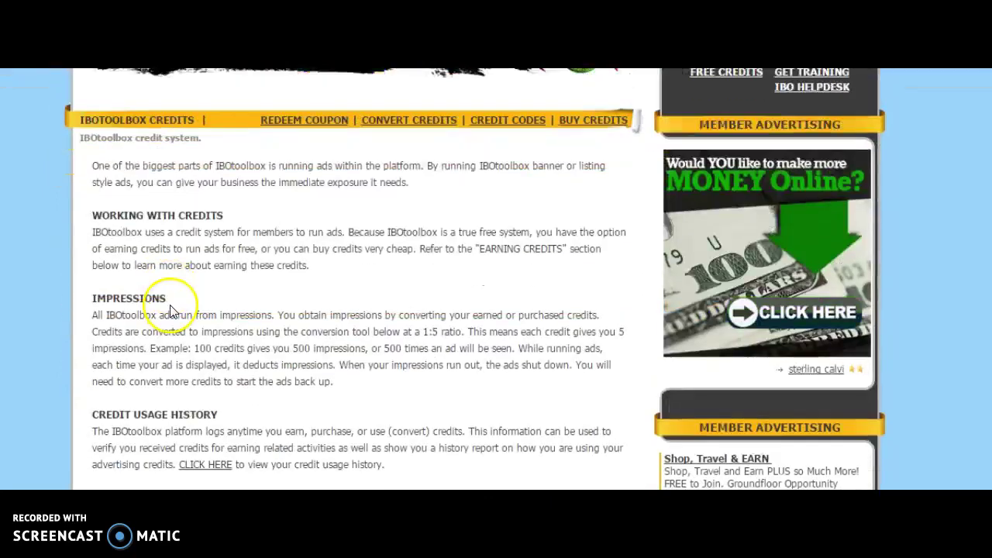
{"action": "scroll", "coordinate": [172, 309], "scroll_direction": "down", "scroll_amount": 6}
{"action": "scroll", "coordinate": [171, 306], "scroll_direction": "down", "scroll_amount": 10}
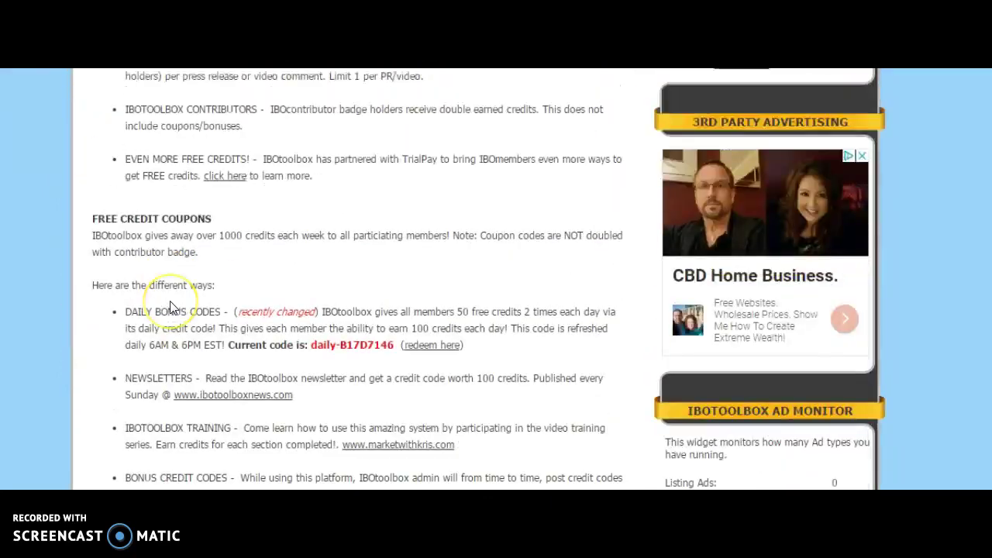
{"action": "scroll", "coordinate": [190, 252], "scroll_direction": "up", "scroll_amount": 6}
{"action": "scroll", "coordinate": [656, 124], "scroll_direction": "up", "scroll_amount": 15}
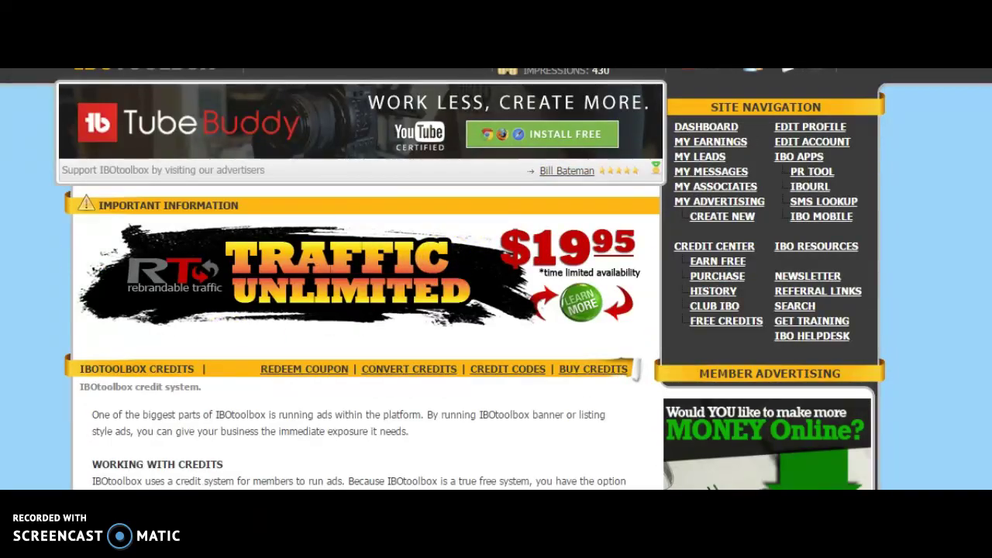
Convert 100 credits to impressions.
{"action": "scroll", "coordinate": [96, 317], "scroll_direction": "down", "scroll_amount": 8}
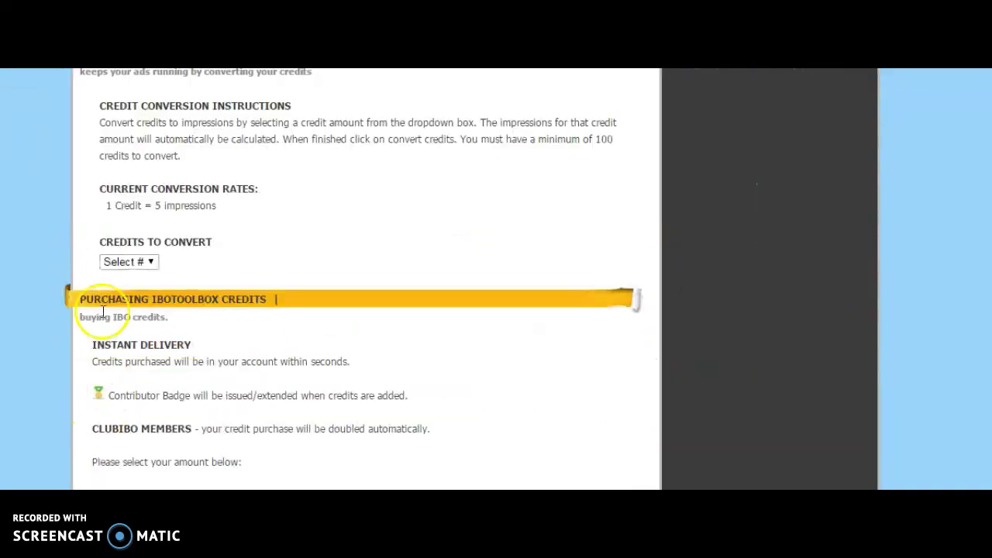
{"action": "left_click", "coordinate": [149, 263]}
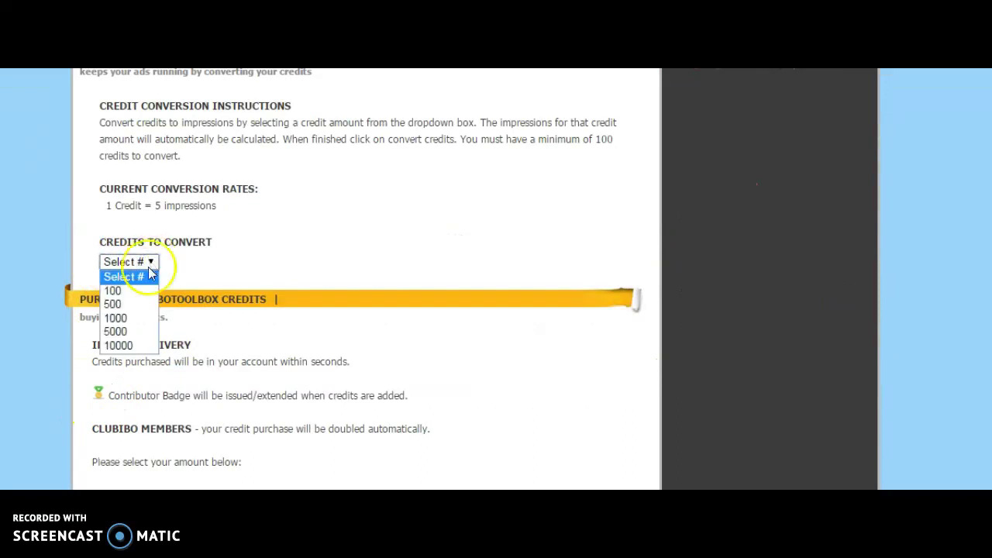
{"action": "left_click", "coordinate": [118, 292]}
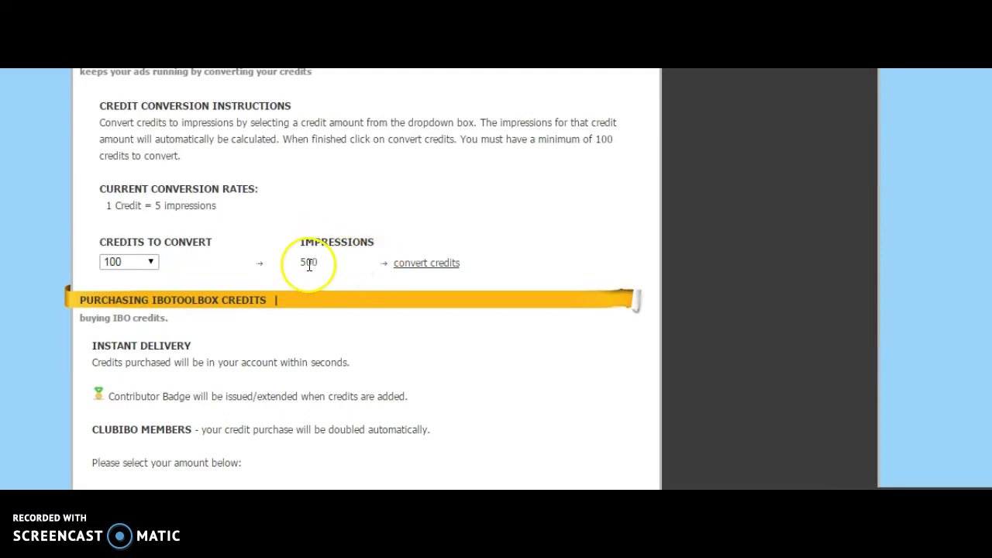
{"action": "left_click", "coordinate": [416, 265]}
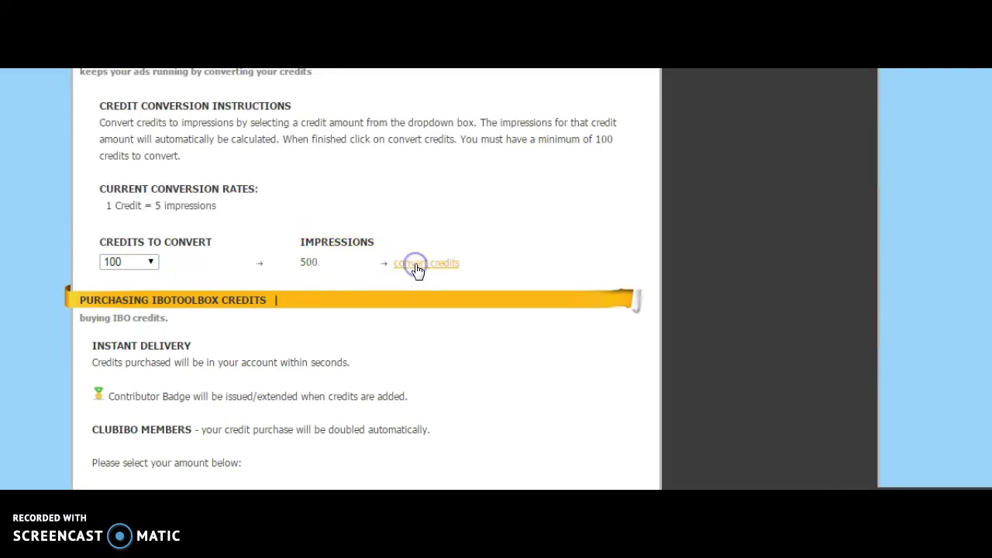
{"action": "left_click", "coordinate": [384, 302]}
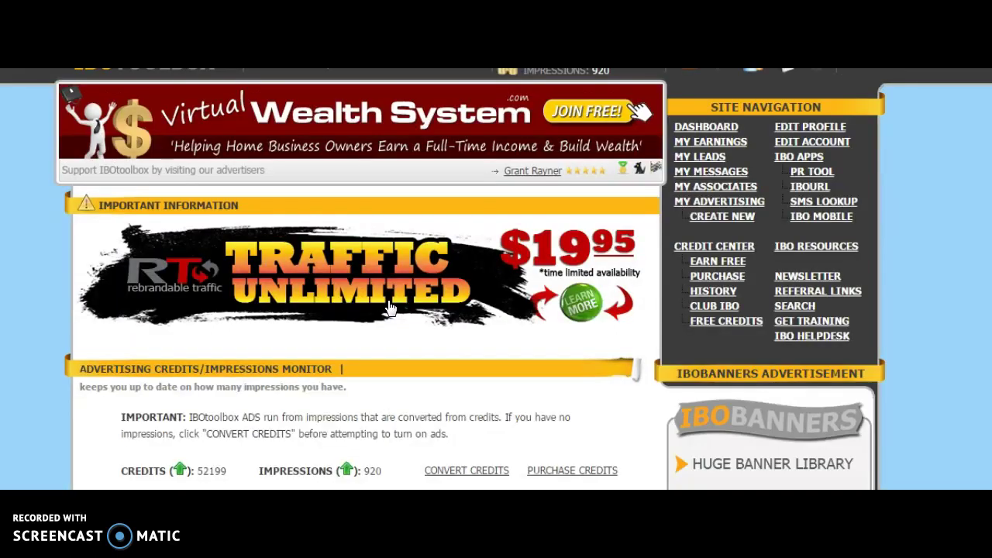
Turn on the bew45 banner ad, dismiss the ad builder, and preview the banner.
{"action": "scroll", "coordinate": [390, 310], "scroll_direction": "down", "scroll_amount": 2}
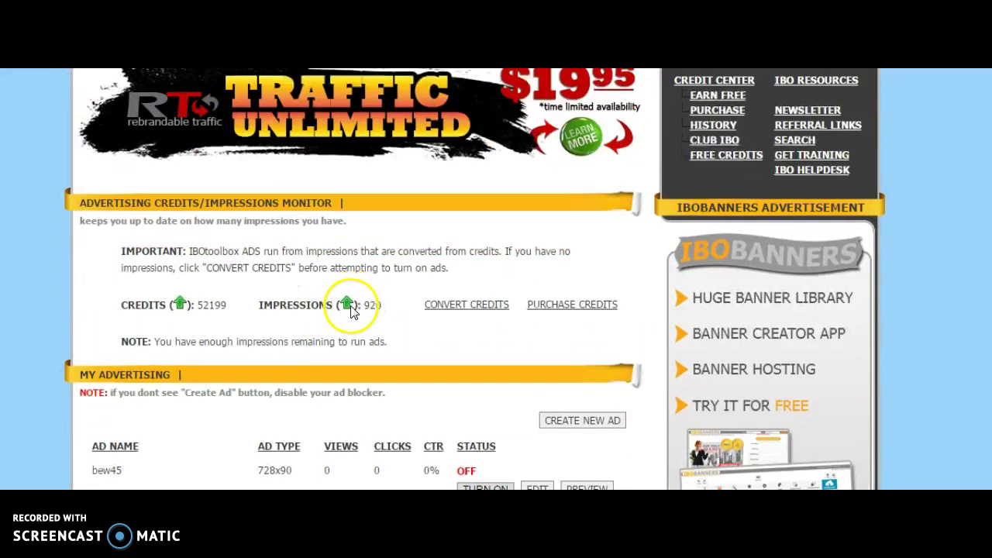
{"action": "scroll", "coordinate": [390, 322], "scroll_direction": "down", "scroll_amount": 2}
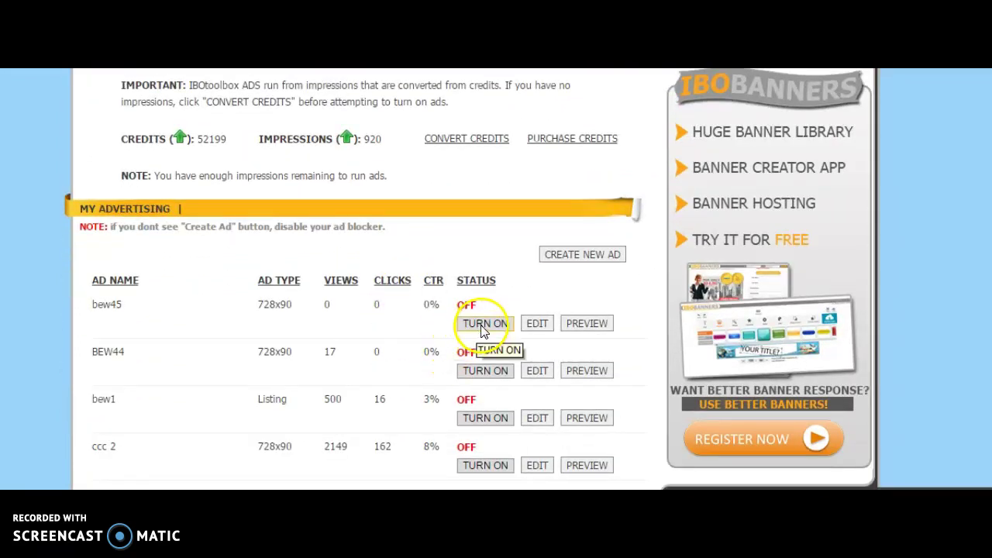
{"action": "left_click", "coordinate": [481, 328]}
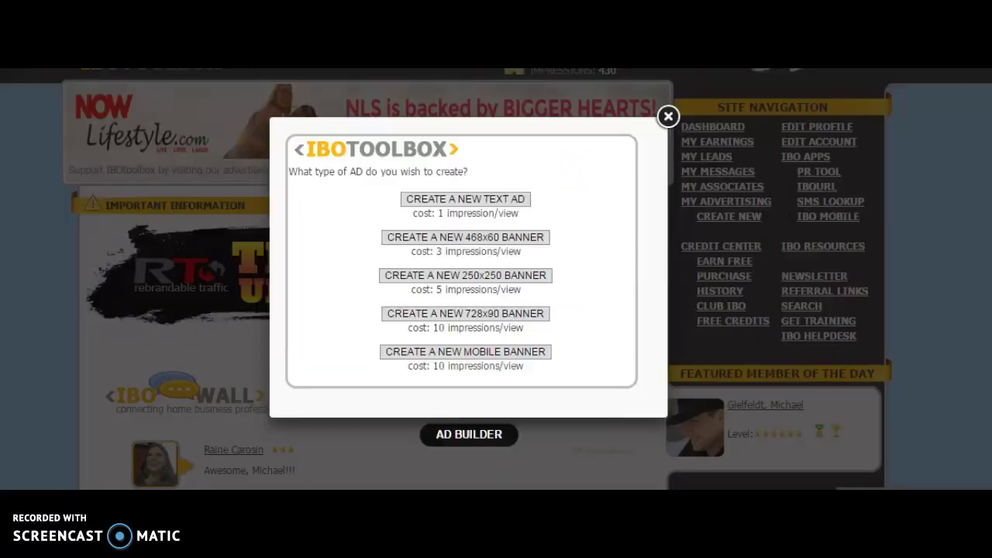
{"action": "left_click", "coordinate": [668, 116]}
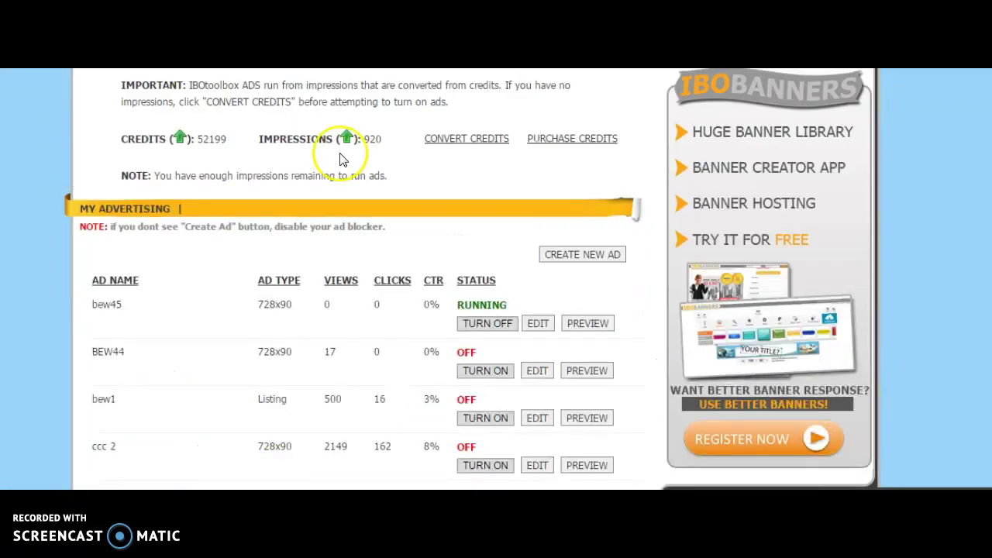
{"action": "left_click", "coordinate": [598, 326]}
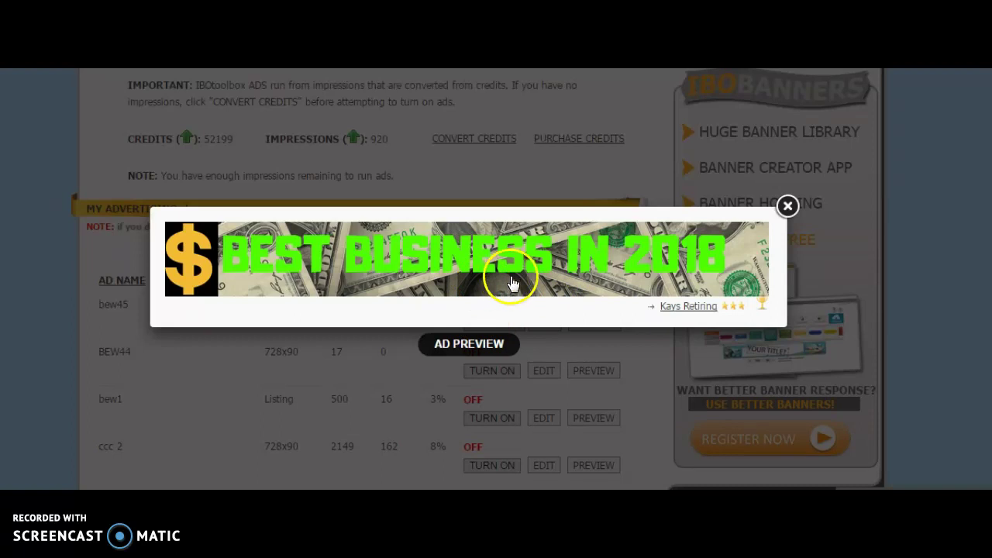
{"action": "left_click", "coordinate": [800, 211]}
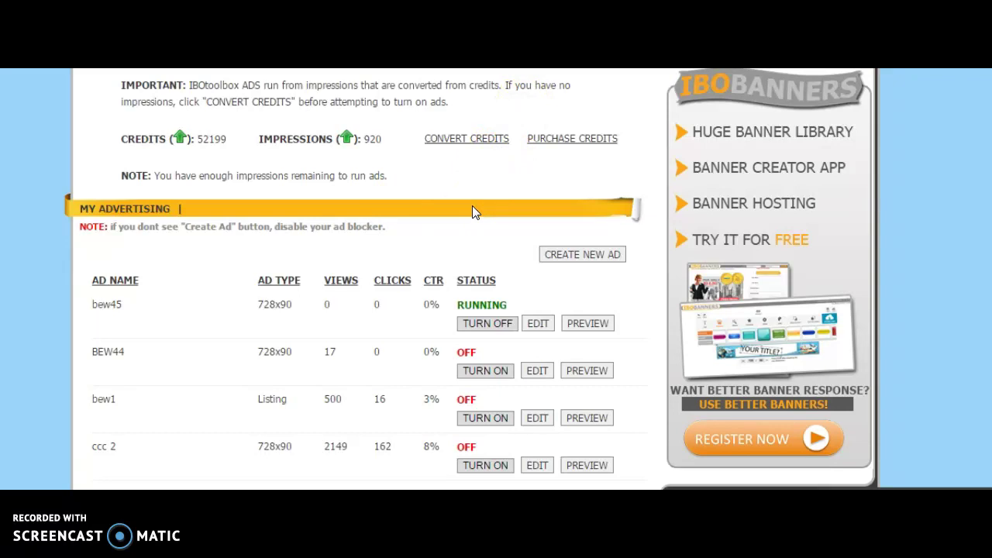
Switch to Canva and create a new custom-size design of 468 × 60 px.
{"action": "scroll", "coordinate": [480, 194], "scroll_direction": "up", "scroll_amount": 1}
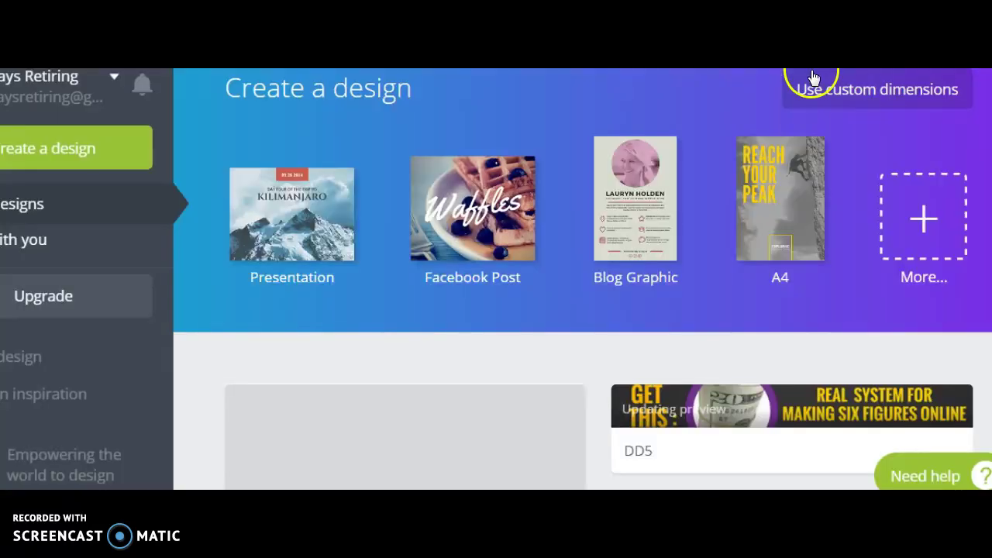
{"action": "left_click", "coordinate": [859, 99]}
{"action": "left_click", "coordinate": [458, 194]}
{"action": "type", "text": "468"}
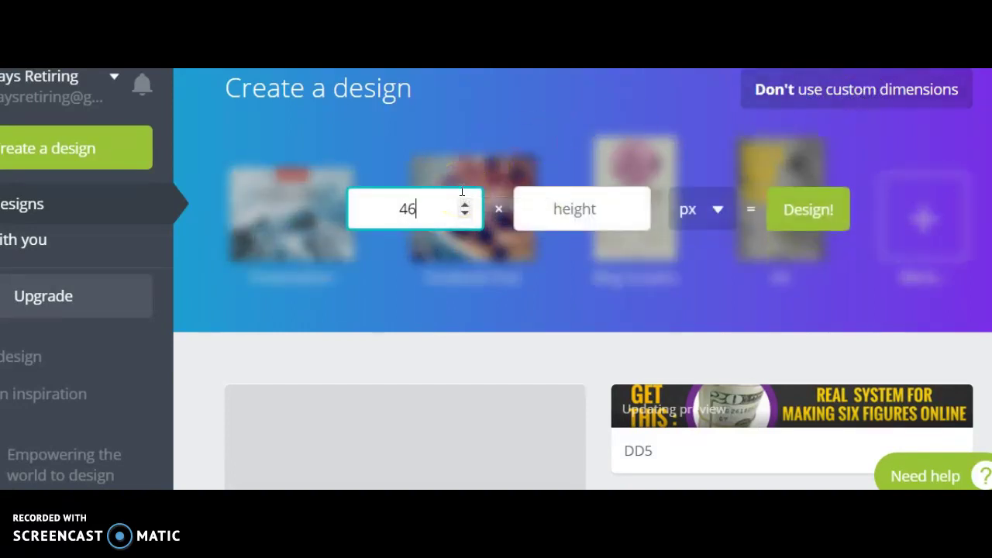
{"action": "left_click", "coordinate": [533, 195]}
{"action": "type", "text": "60"}
{"action": "left_click", "coordinate": [794, 213]}
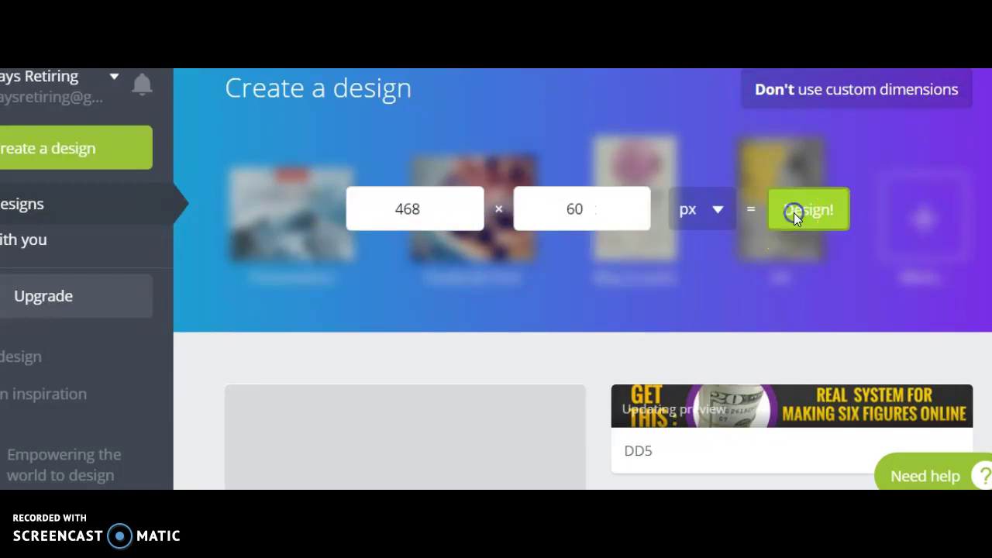